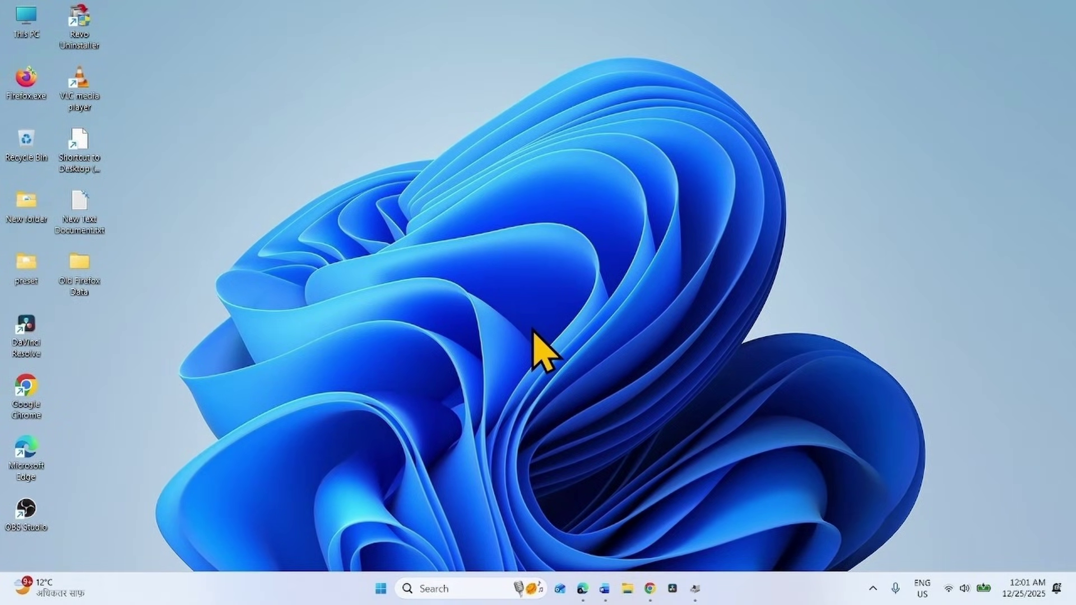
# - Search Windows for 'registry' and launch Registry Editor from the results
pyautogui.click(456, 589)
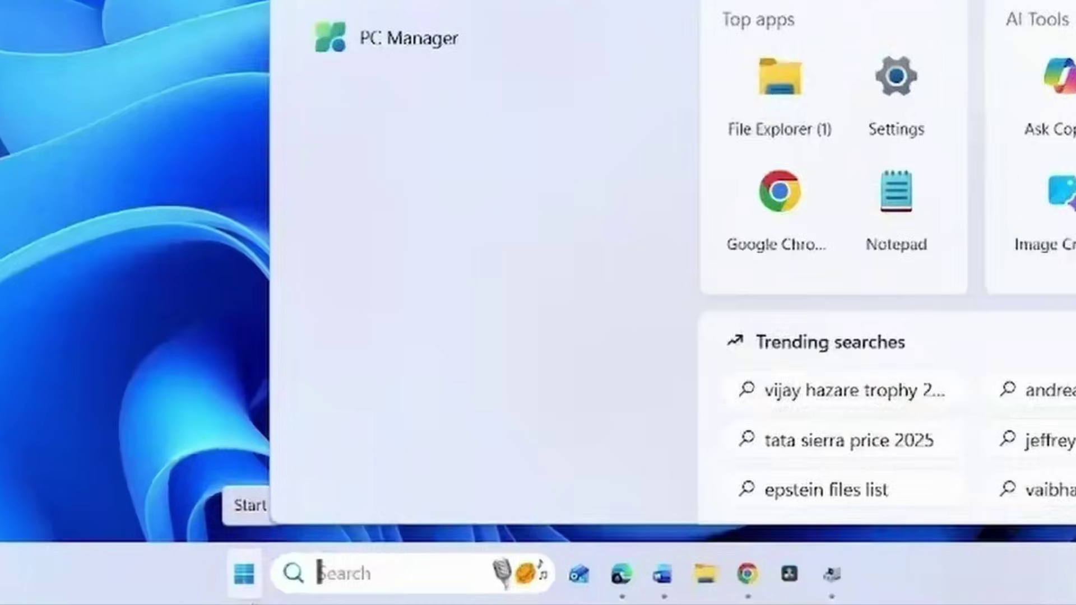
pyautogui.write('reeg')
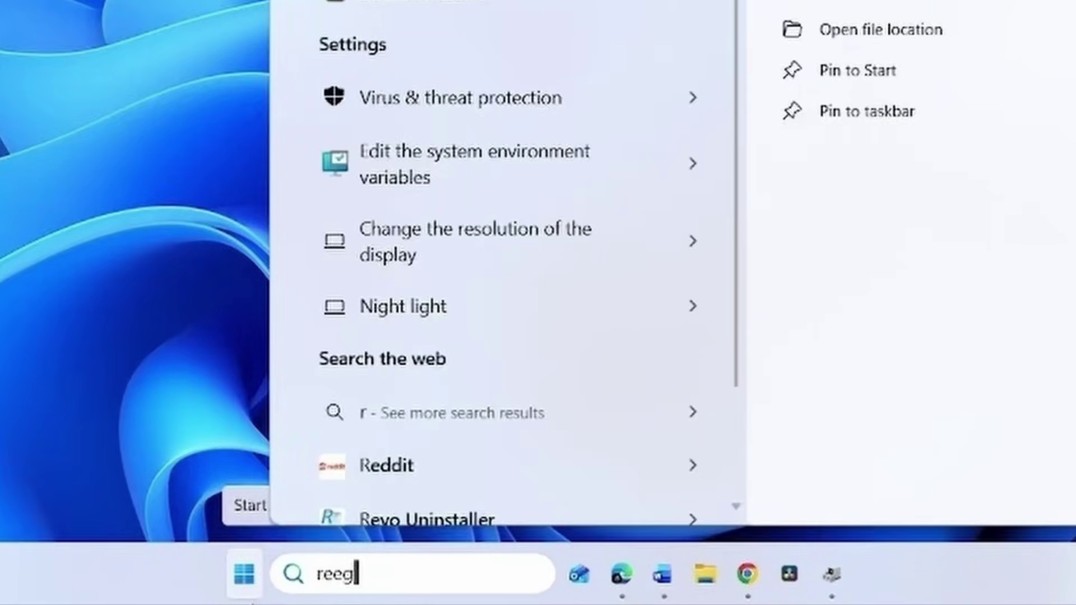
pyautogui.write('istry')
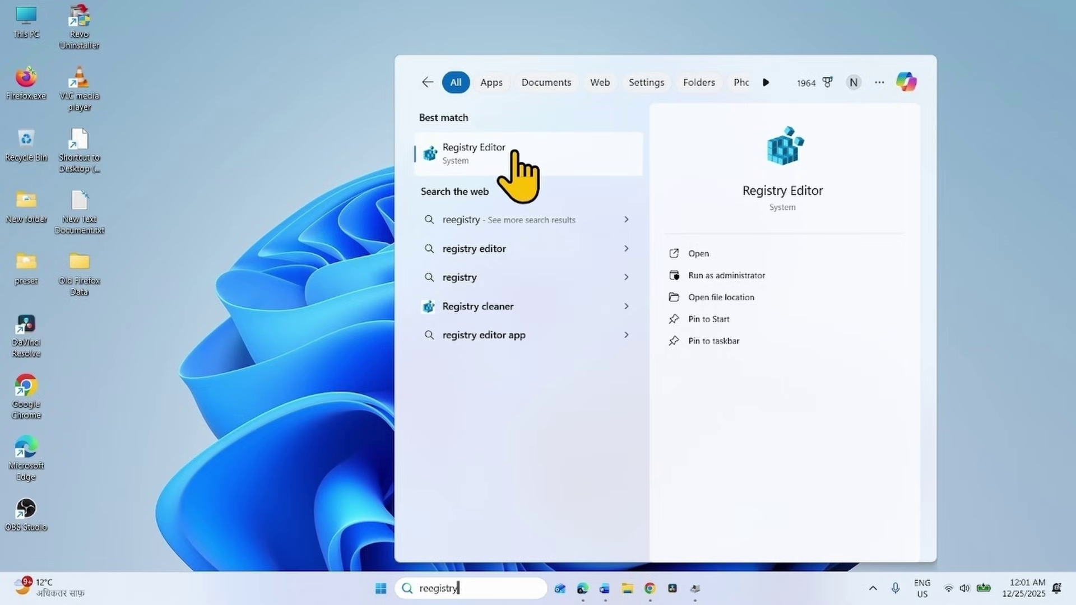
pyautogui.click(515, 152)
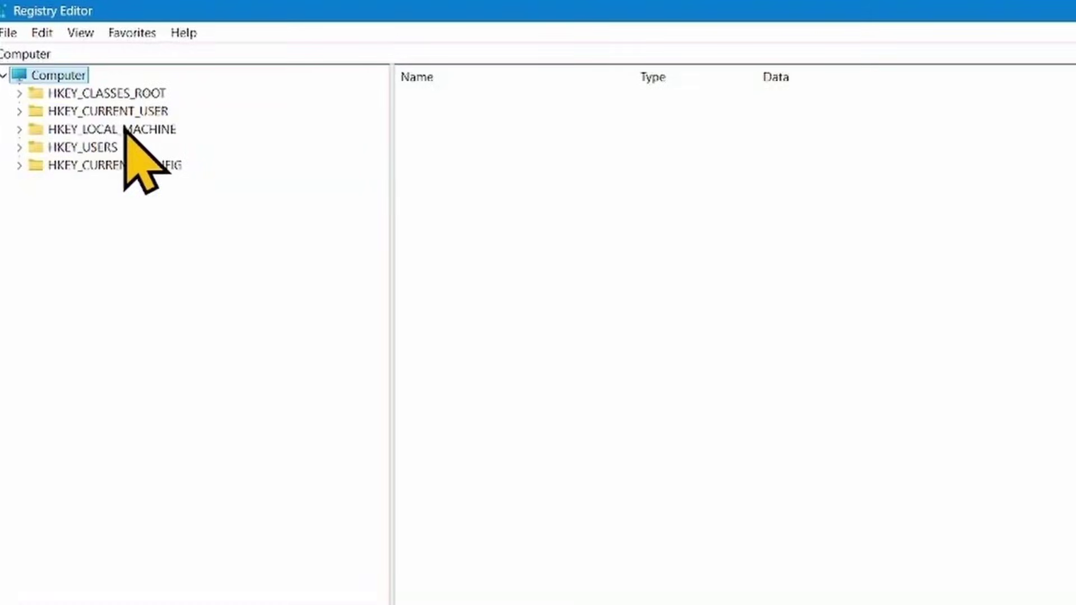
pyautogui.click(20, 130)
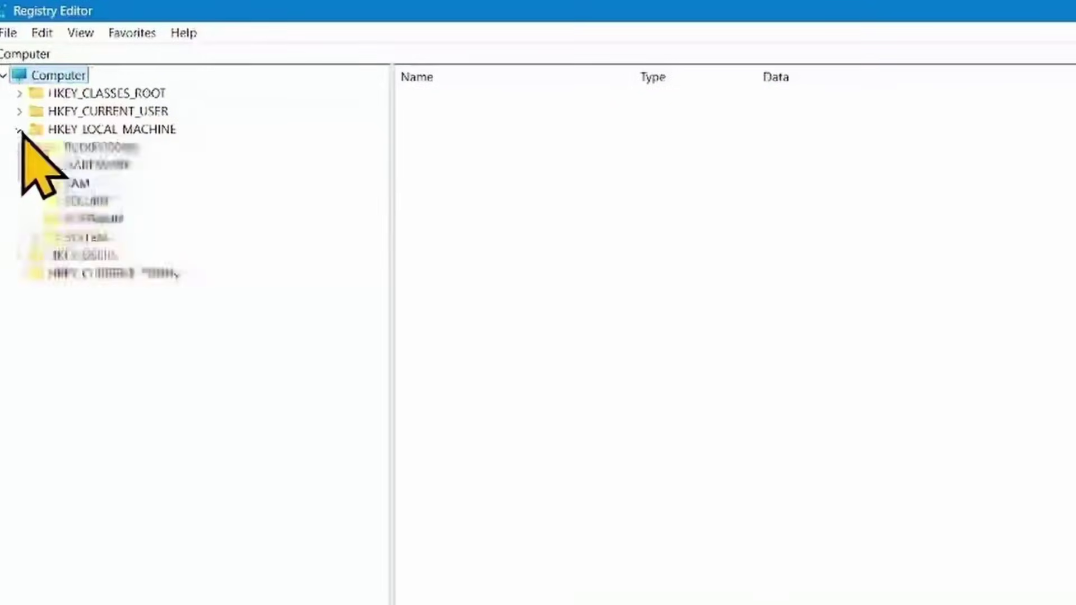
pyautogui.click(35, 238)
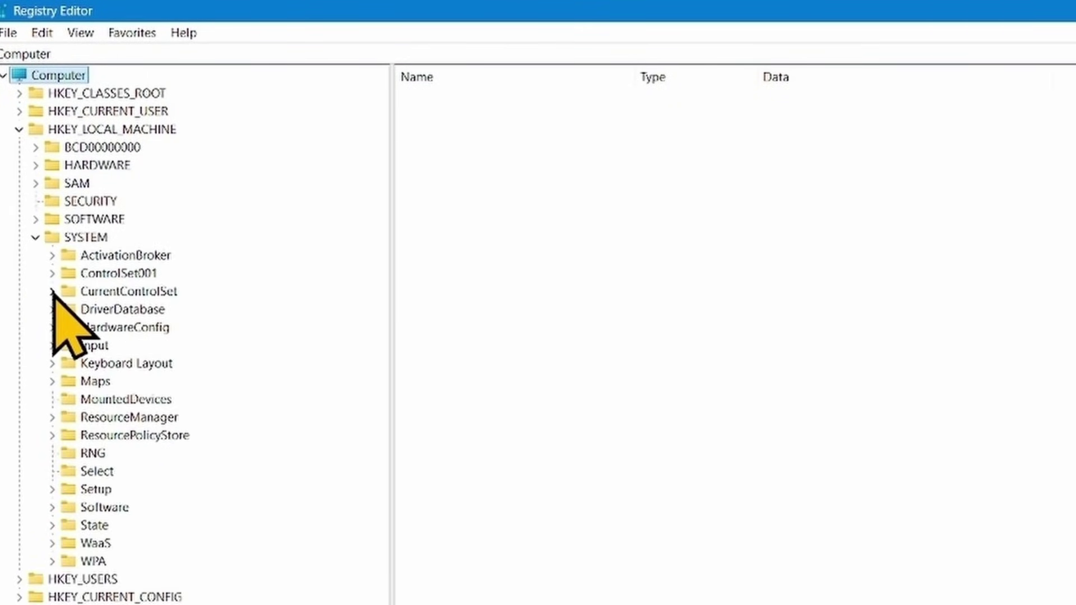
pyautogui.click(52, 291)
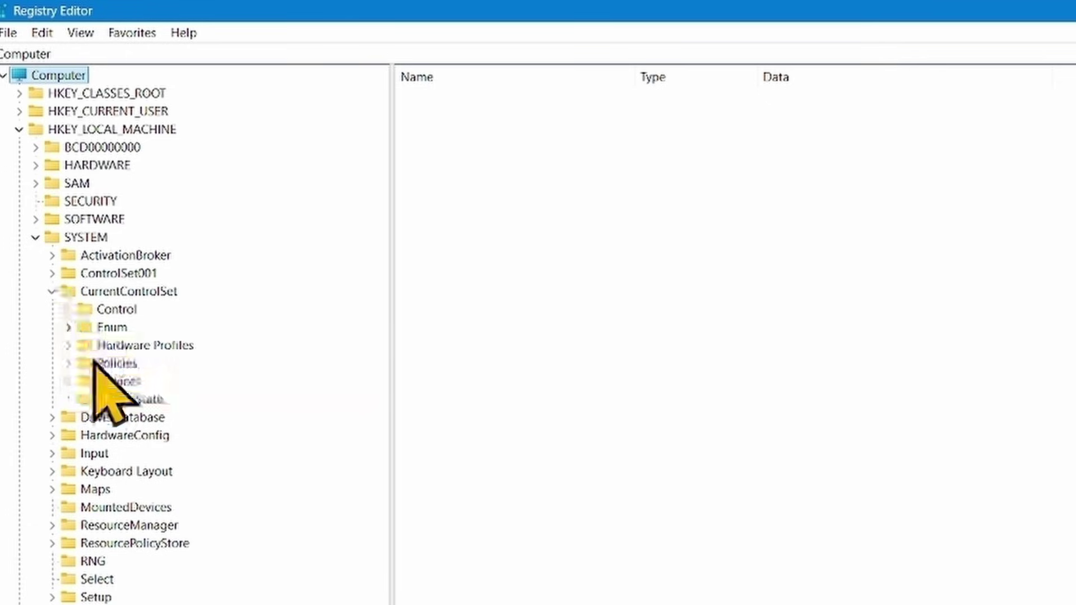
pyautogui.click(69, 363)
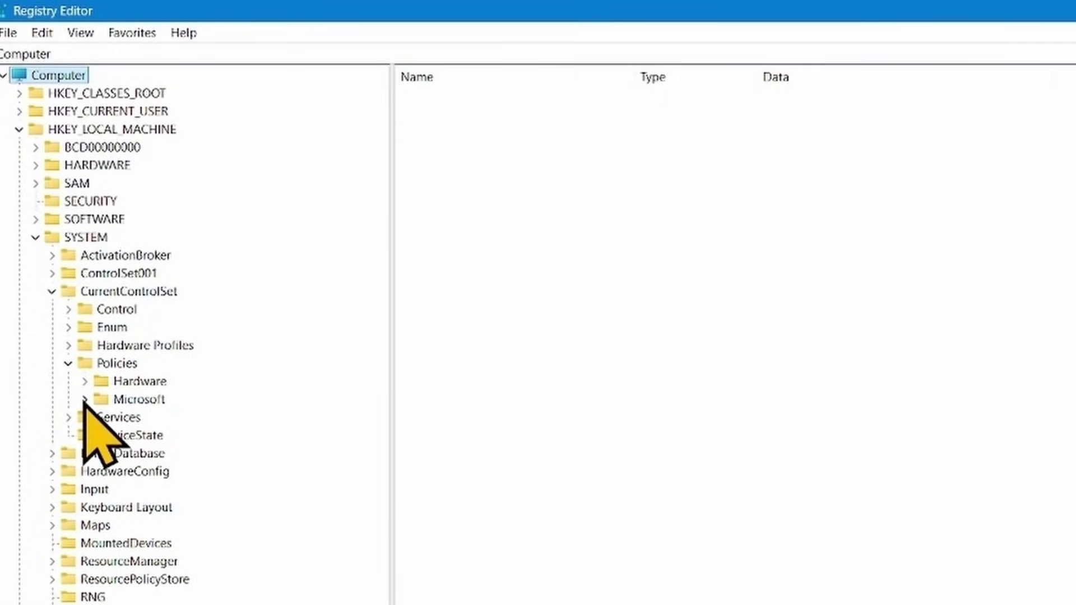
pyautogui.click(85, 400)
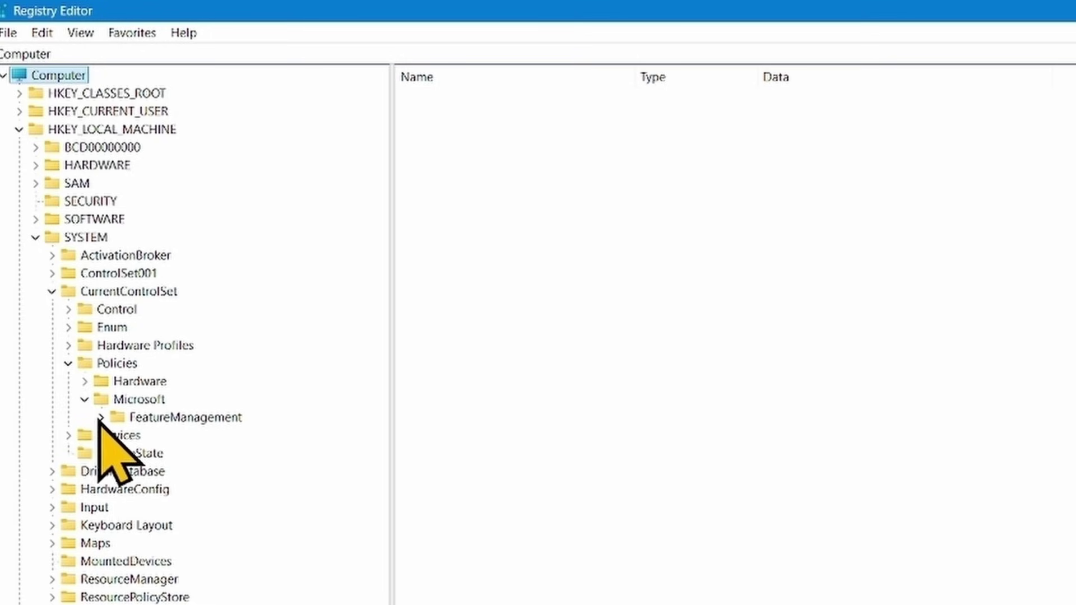
pyautogui.doubleClick(140, 418)
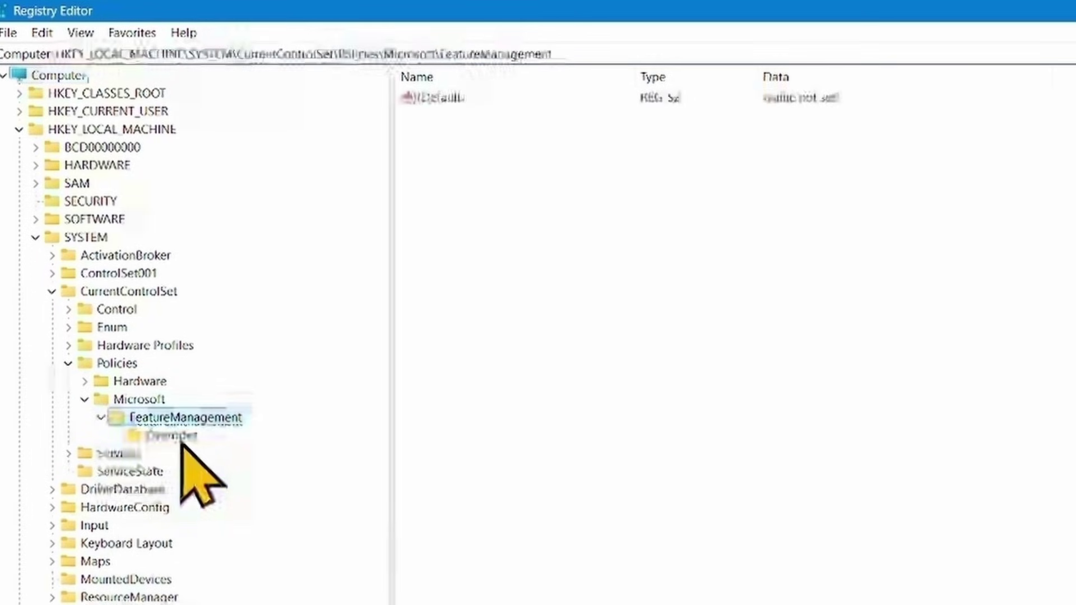
pyautogui.click(171, 436)
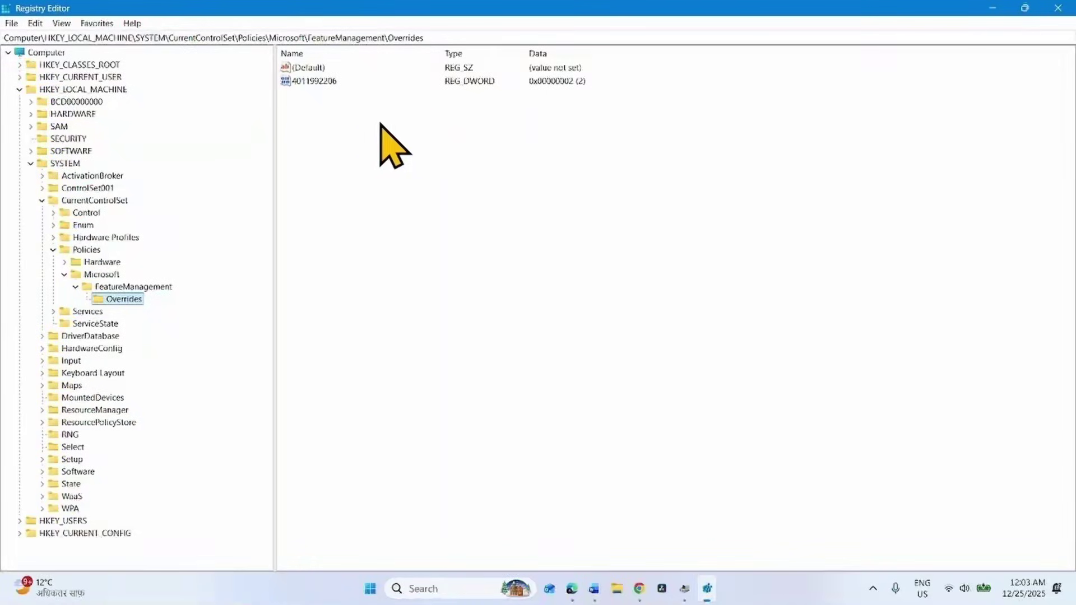
# - Create a new DWORD (32-bit) value named 735209102 in the Overrides key
pyautogui.rightClick(464, 131)
pyautogui.moveTo(488, 139)
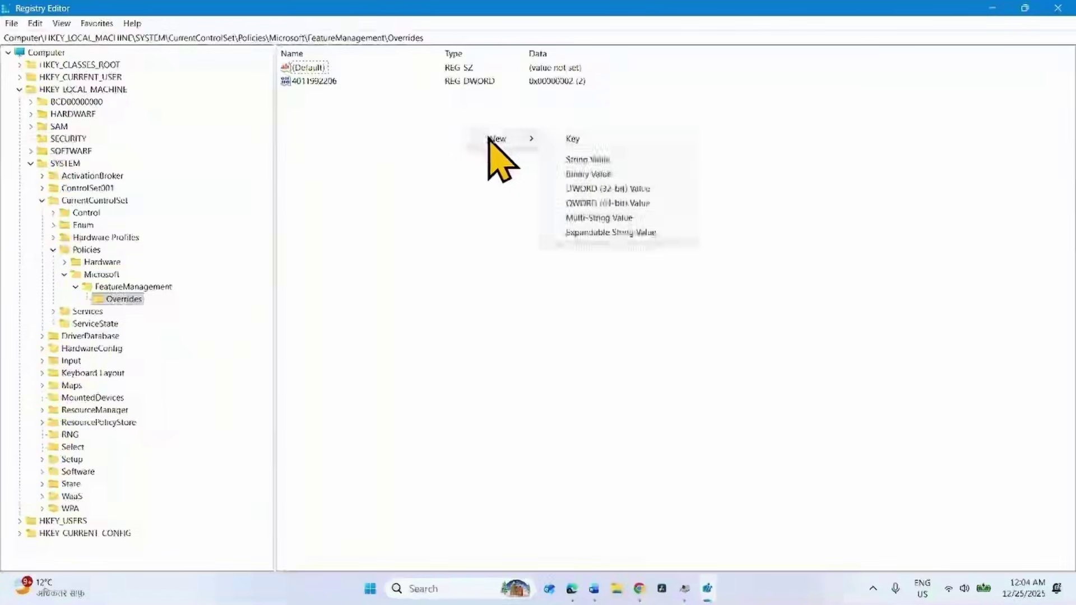
pyautogui.click(602, 192)
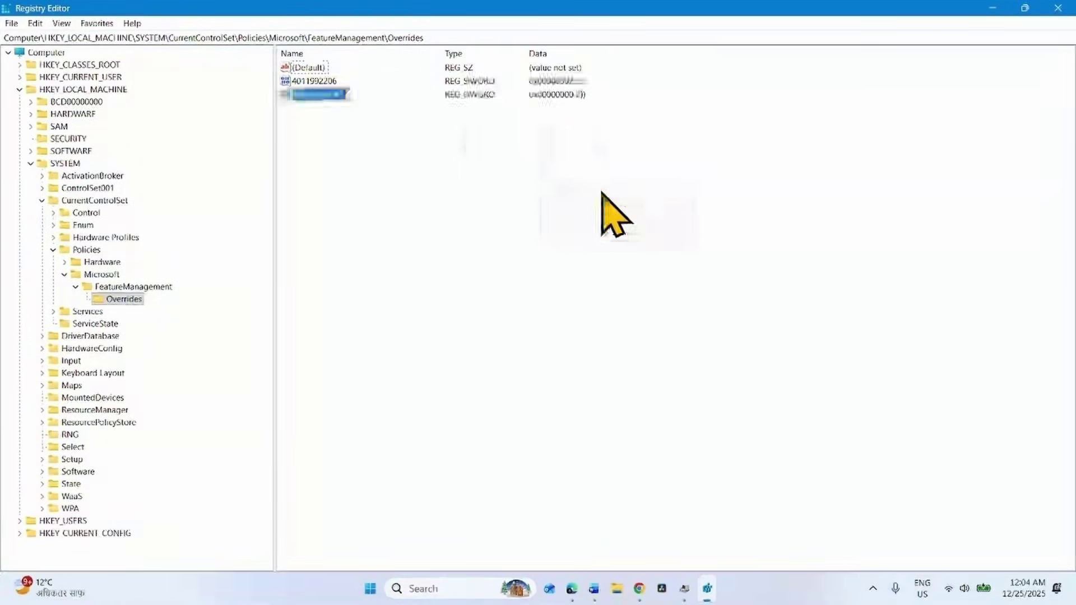
pyautogui.write('735209102')
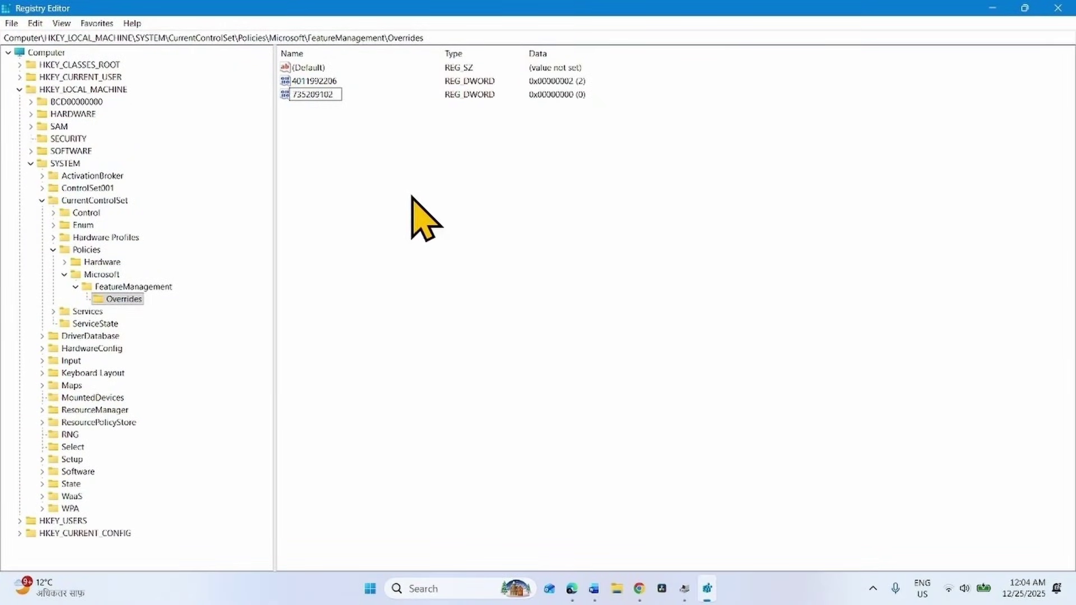
pyautogui.press('Return')
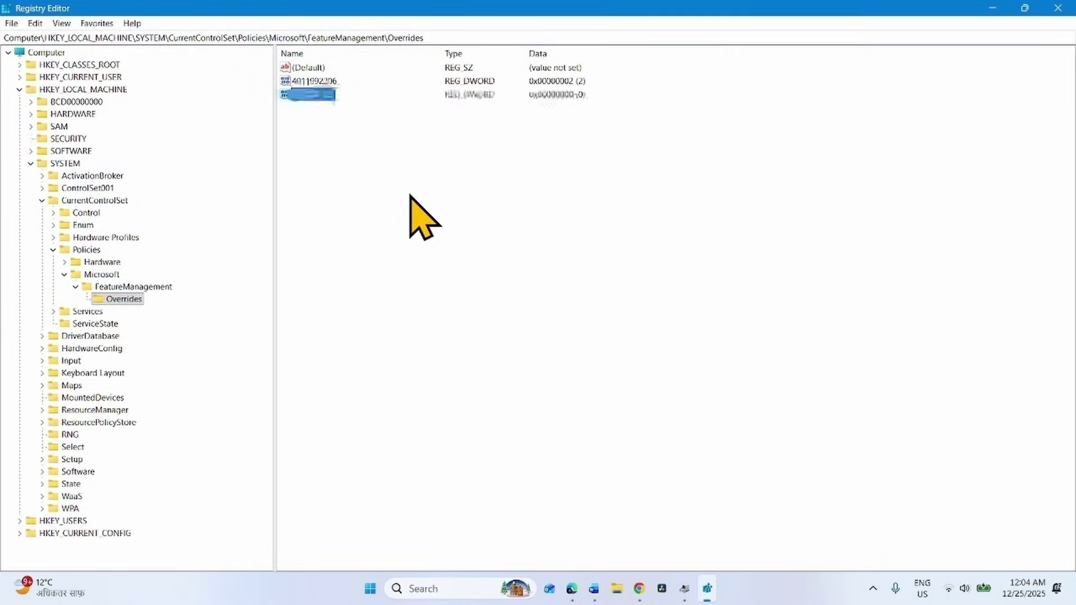
# - Set the data of 735209102 to 1
pyautogui.doubleClick(316, 95)
pyautogui.moveTo(207, 68); pyautogui.dragTo(579, 115)
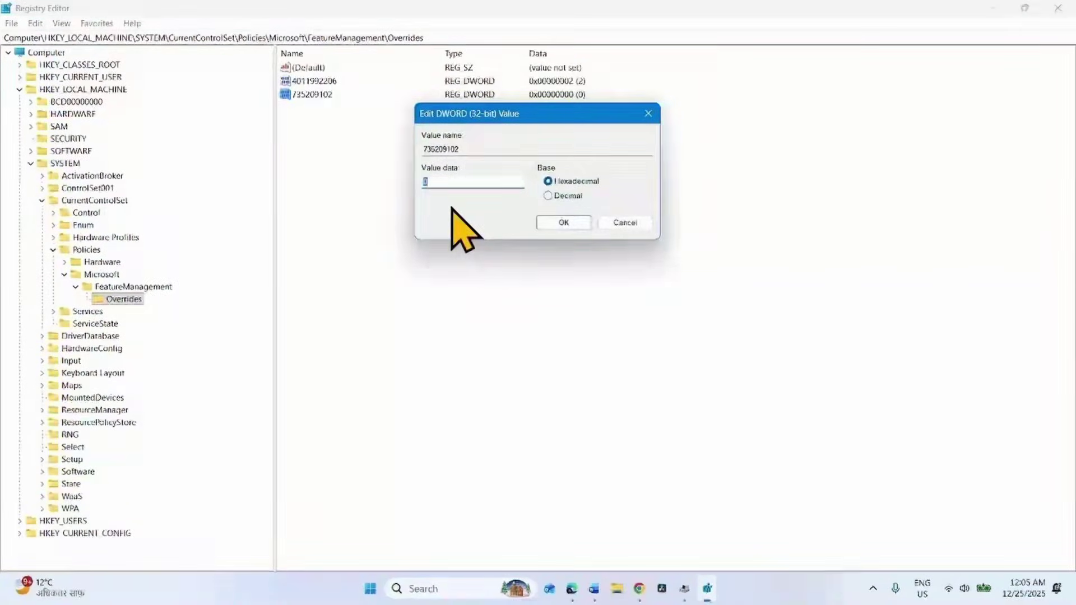
pyautogui.write('0000001')
pyautogui.click(553, 223)
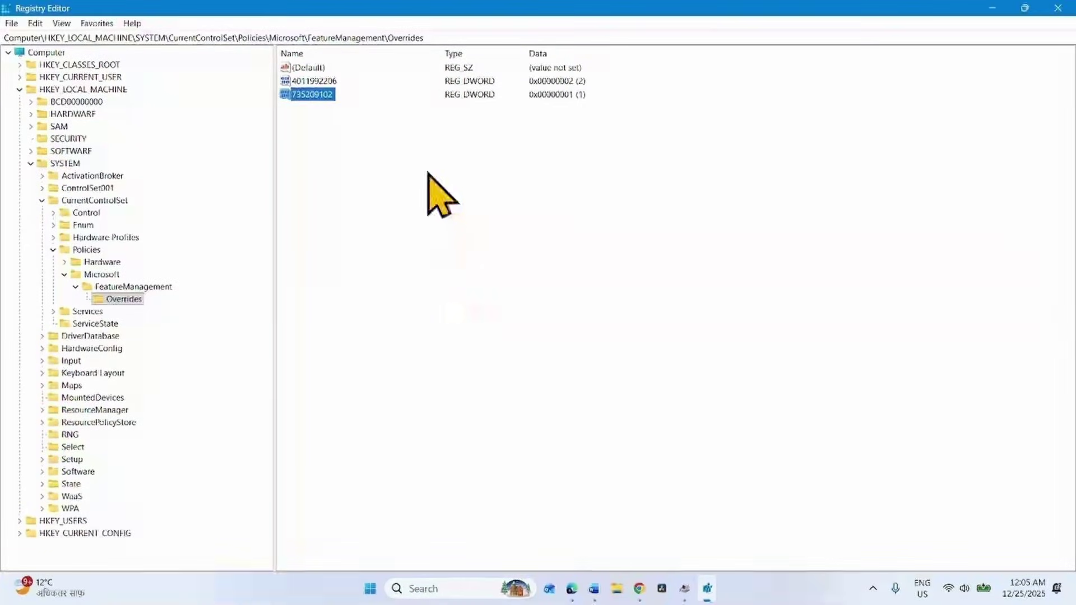
pyautogui.click(424, 128)
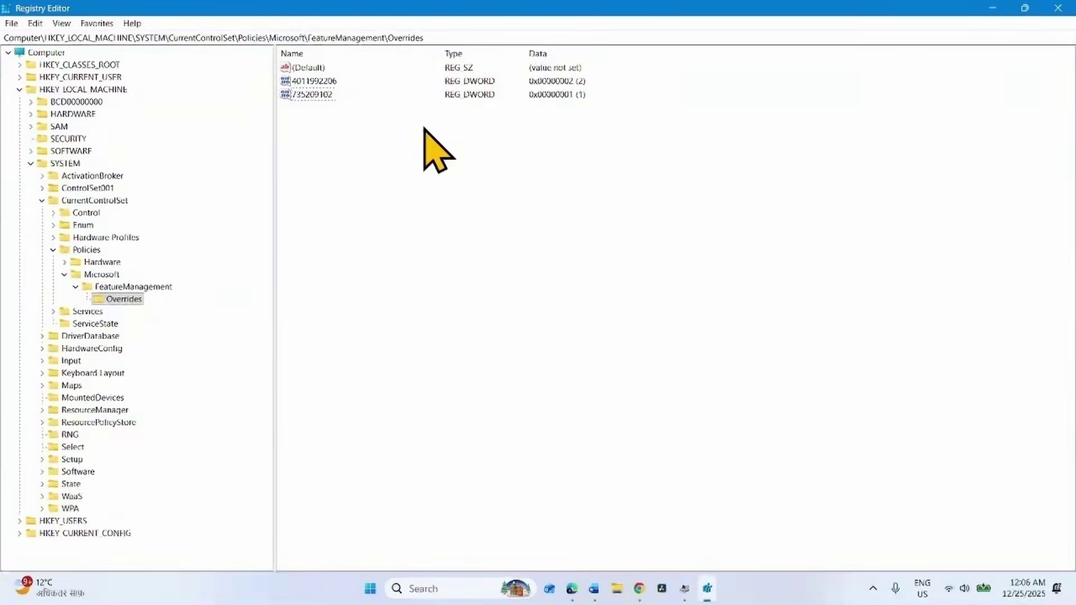
pyautogui.moveTo(443, 135)
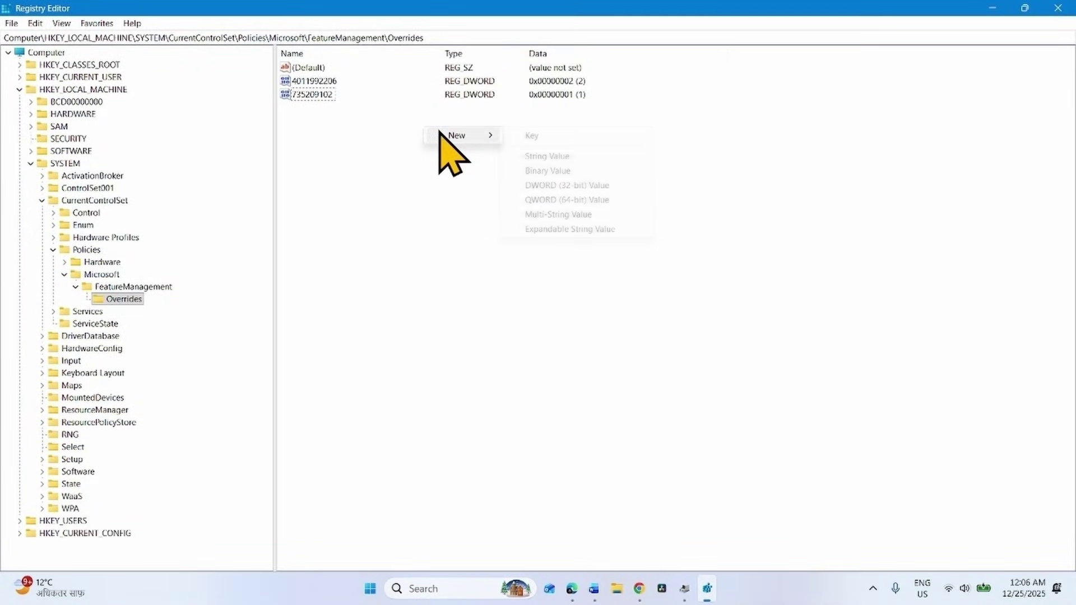
pyautogui.click(557, 187)
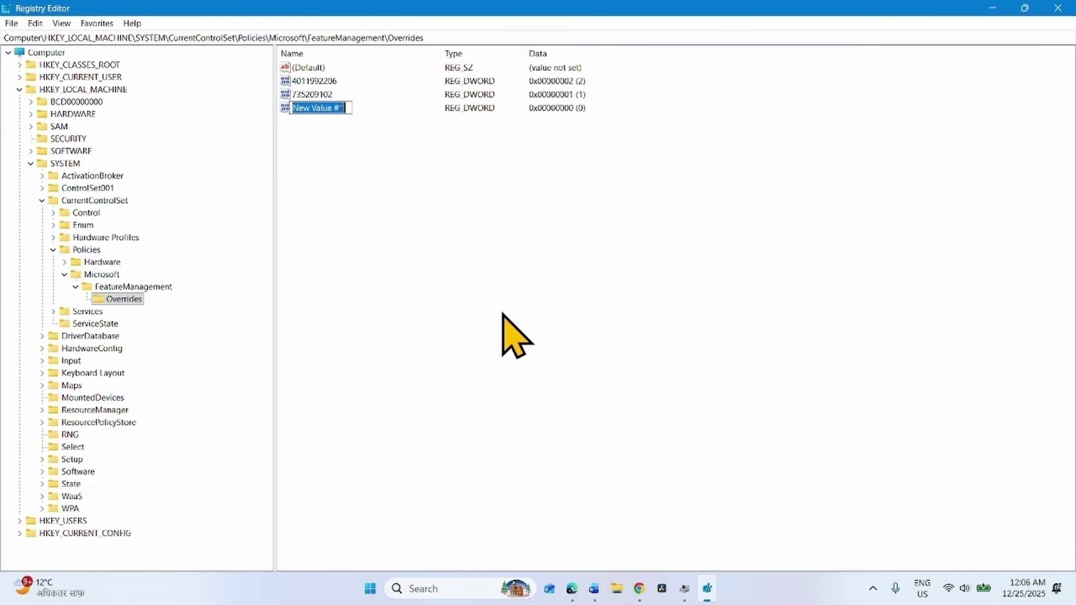
pyautogui.write('18')
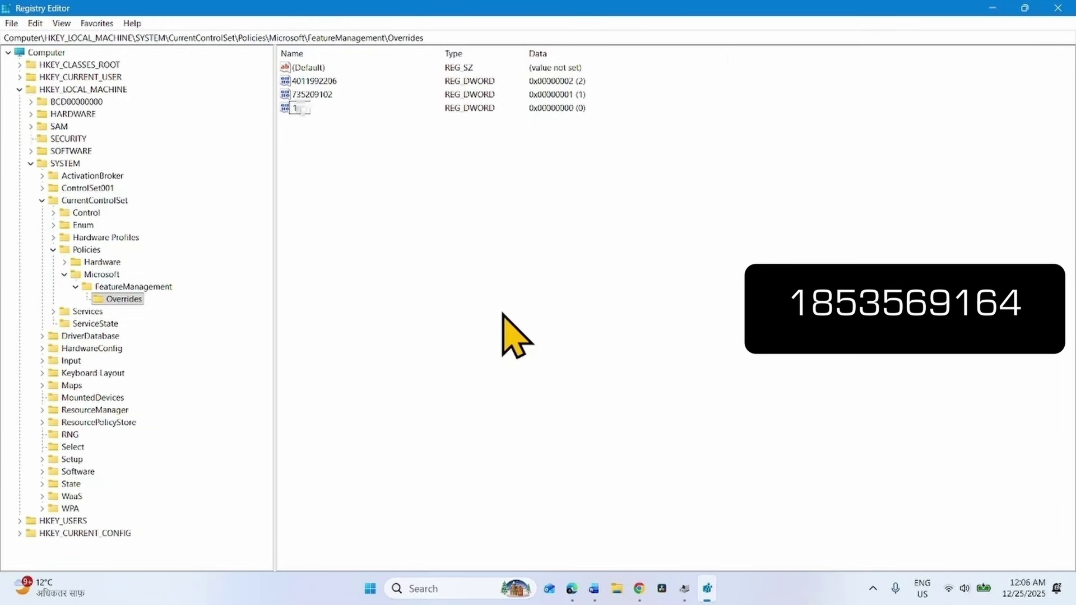
pyautogui.write('5356916')
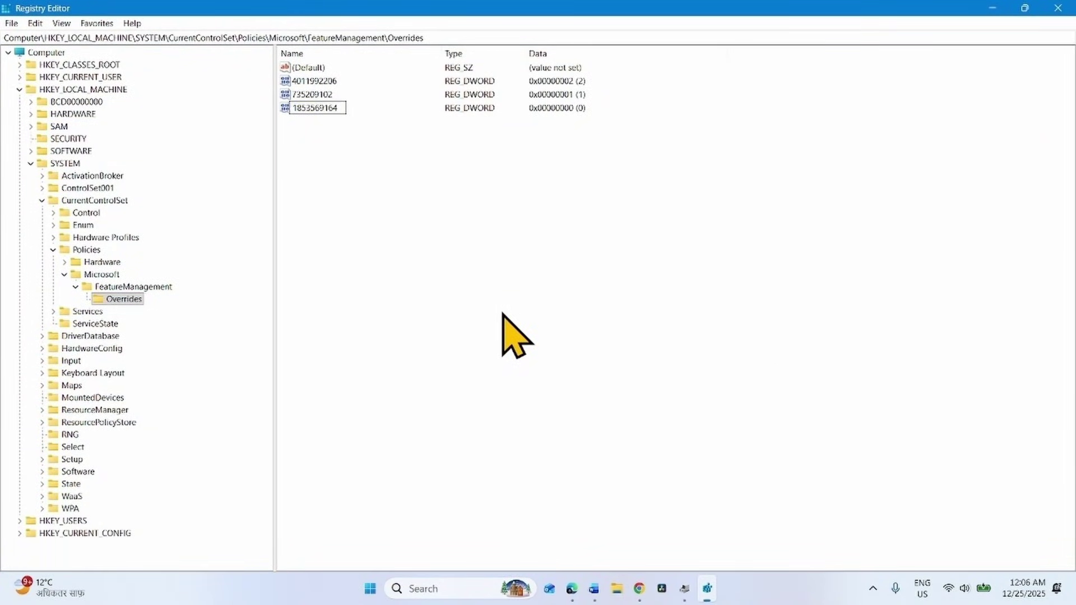
pyautogui.write('4')
pyautogui.press('Return')
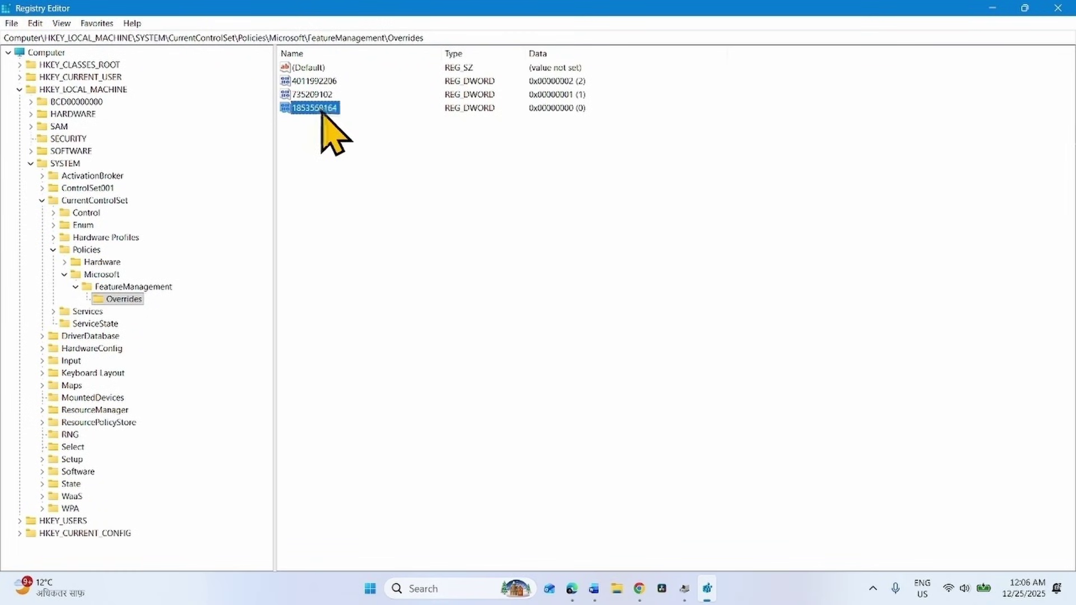
pyautogui.doubleClick(322, 110)
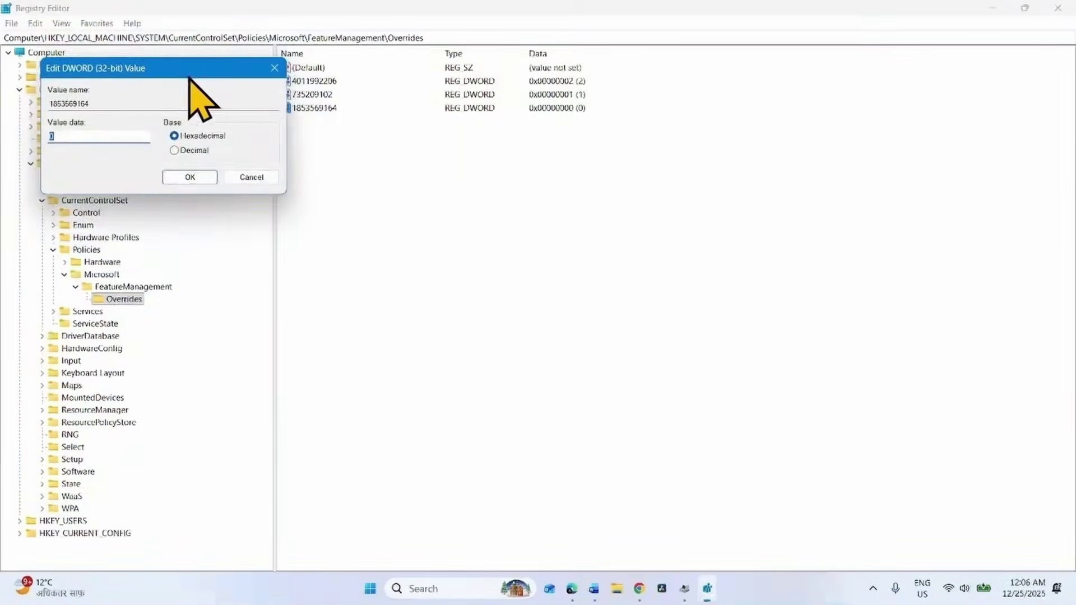
pyautogui.moveTo(199, 101); pyautogui.dragTo(612, 187)
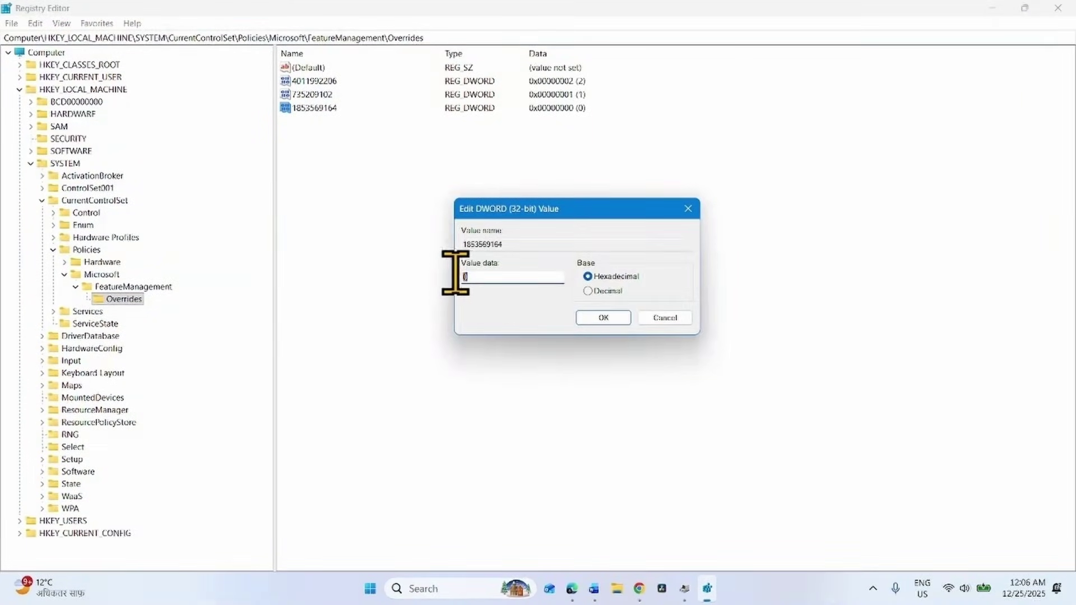
pyautogui.write('0')
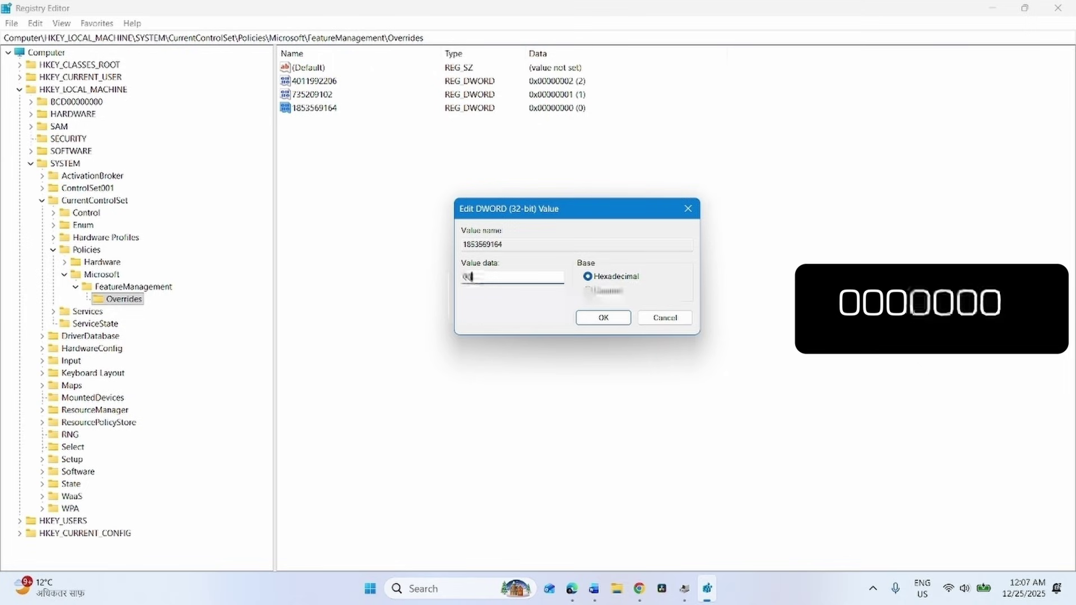
pyautogui.write('0000')
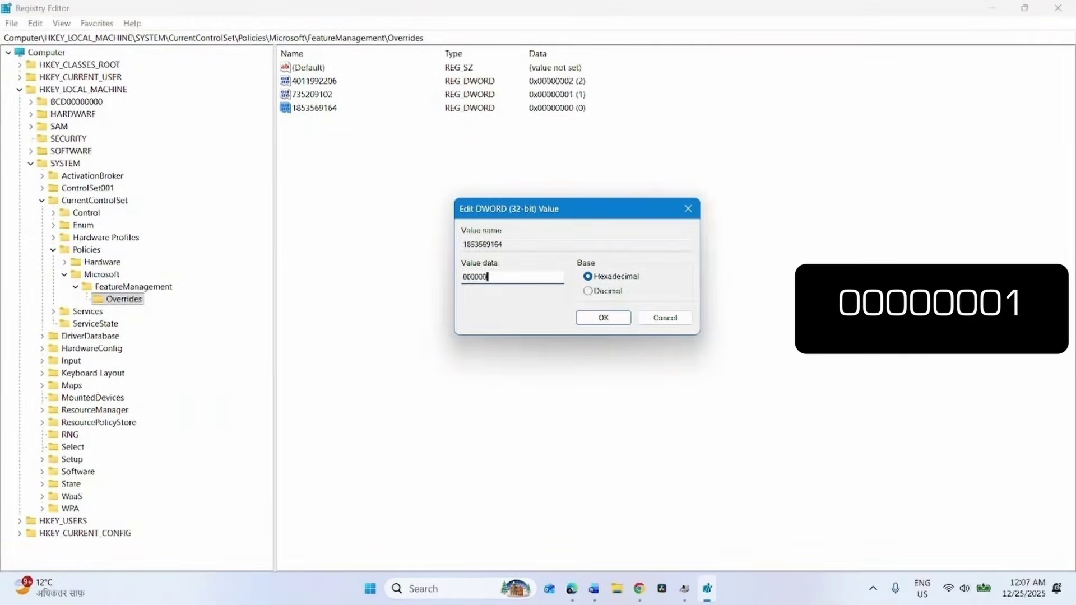
pyautogui.write('01')
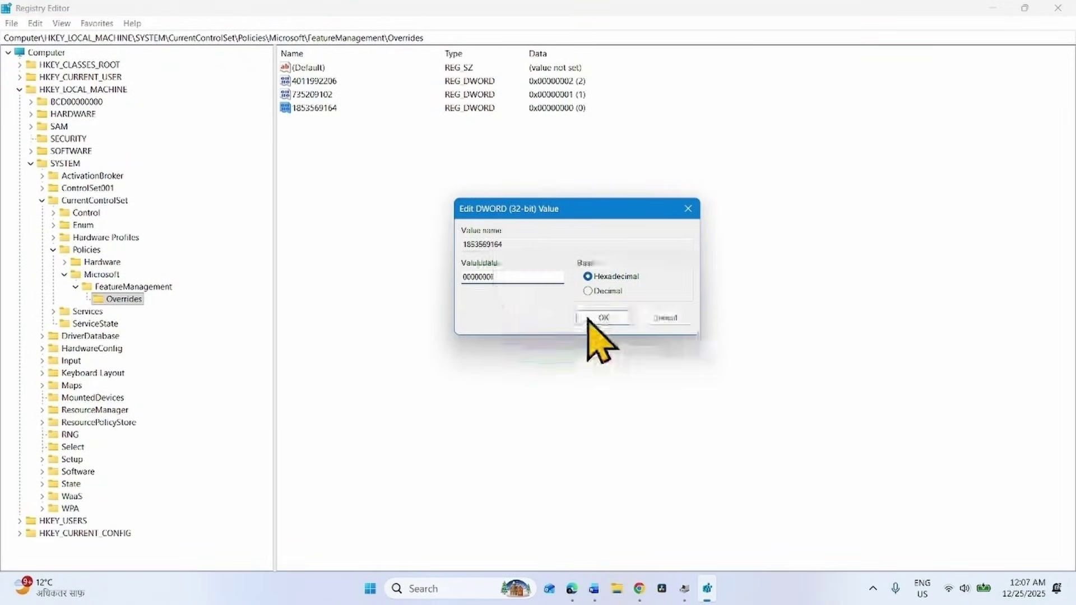
pyautogui.click(588, 318)
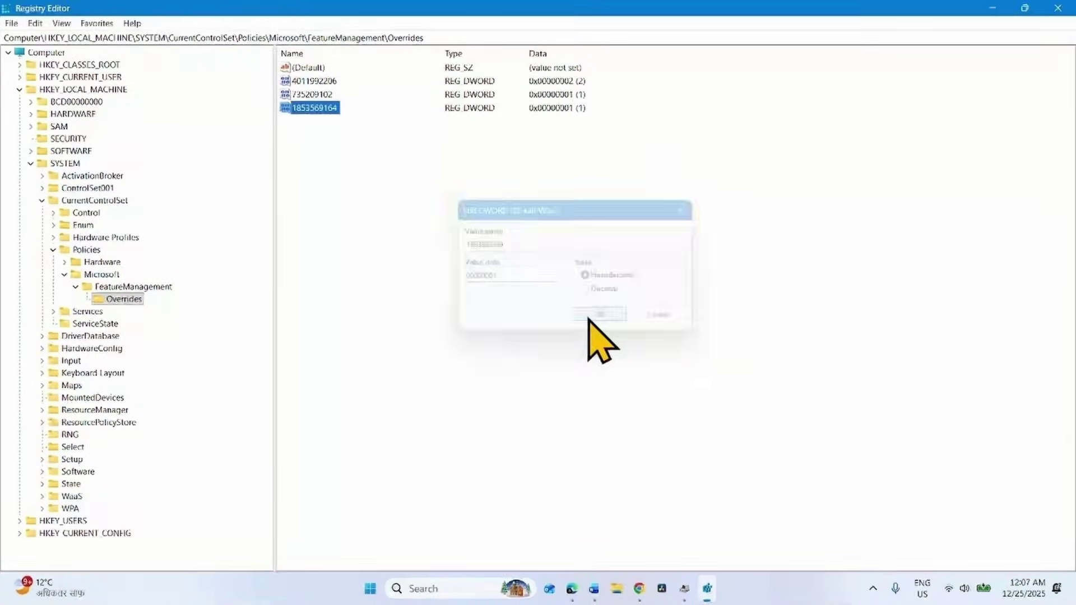
# - Create a new DWORD (32-bit) value named 156965516 in Overrides
pyautogui.rightClick(429, 155)
pyautogui.moveTo(501, 161)
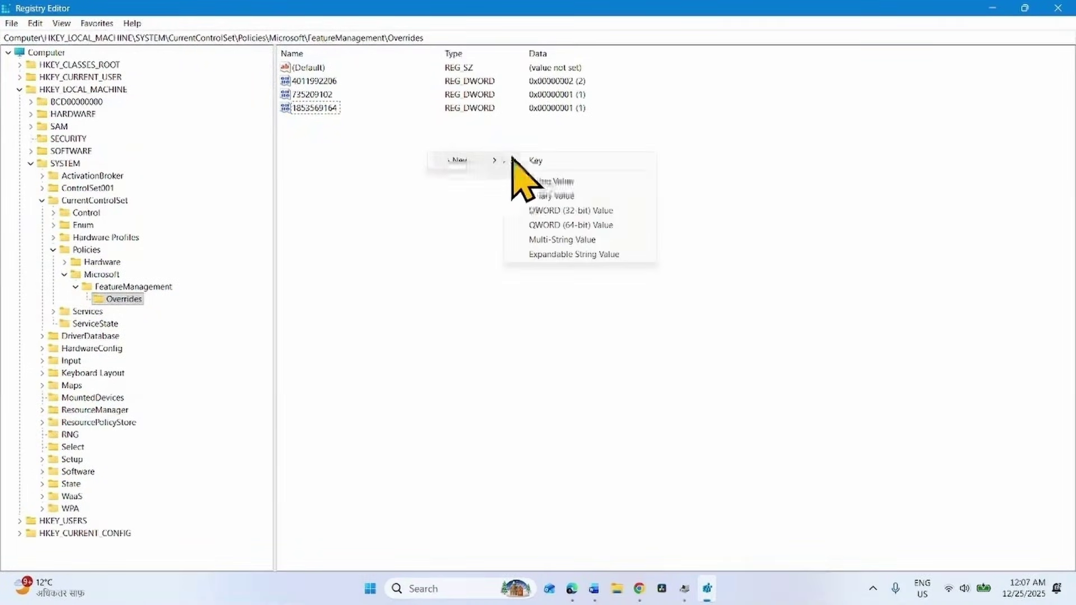
pyautogui.click(563, 211)
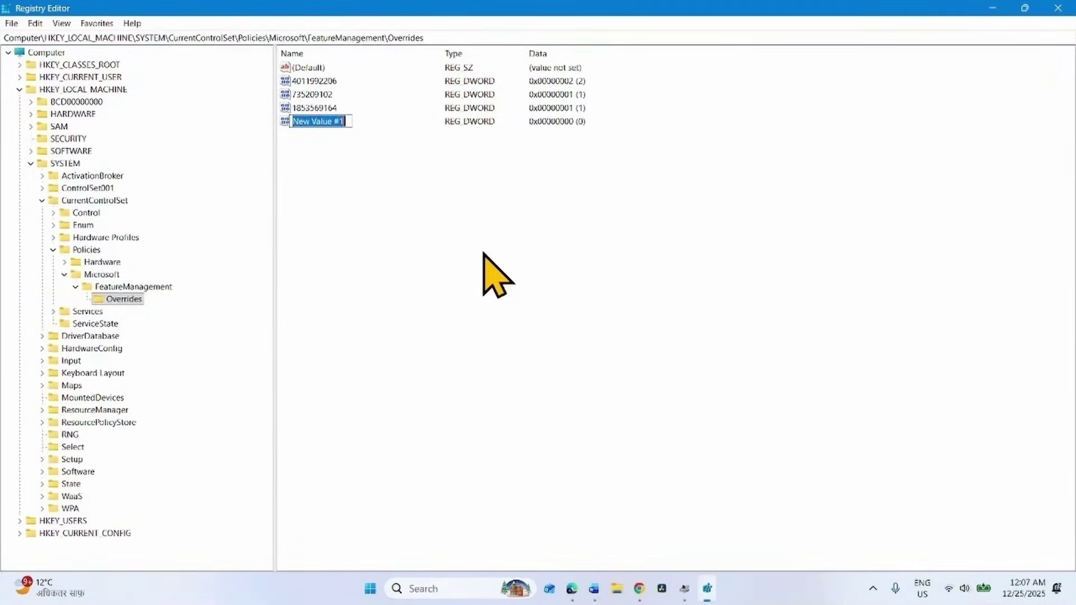
pyautogui.write('1569')
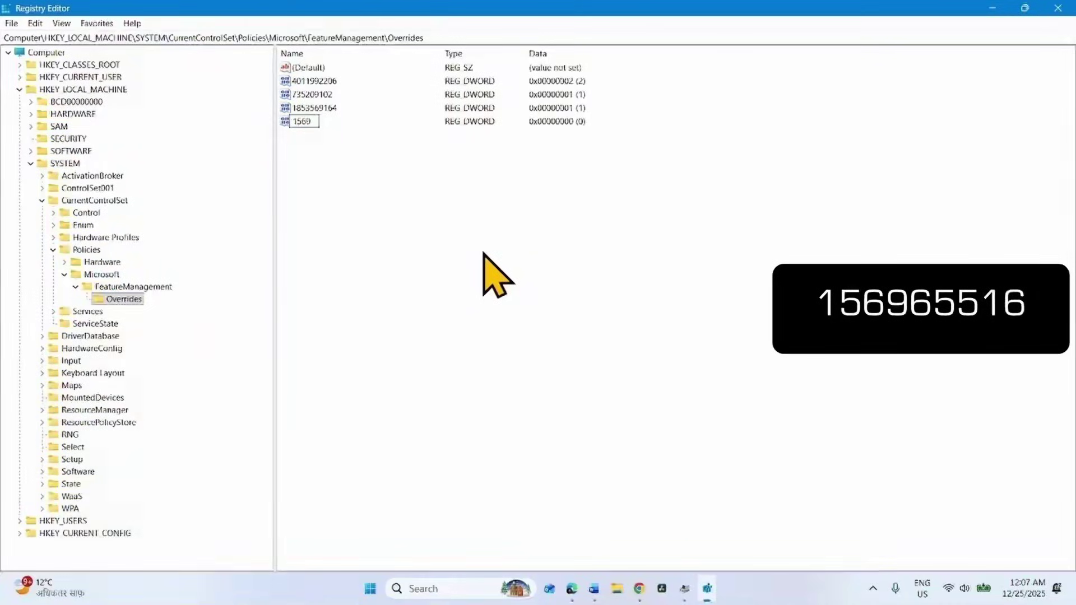
pyautogui.write('65516')
pyautogui.press('Return')
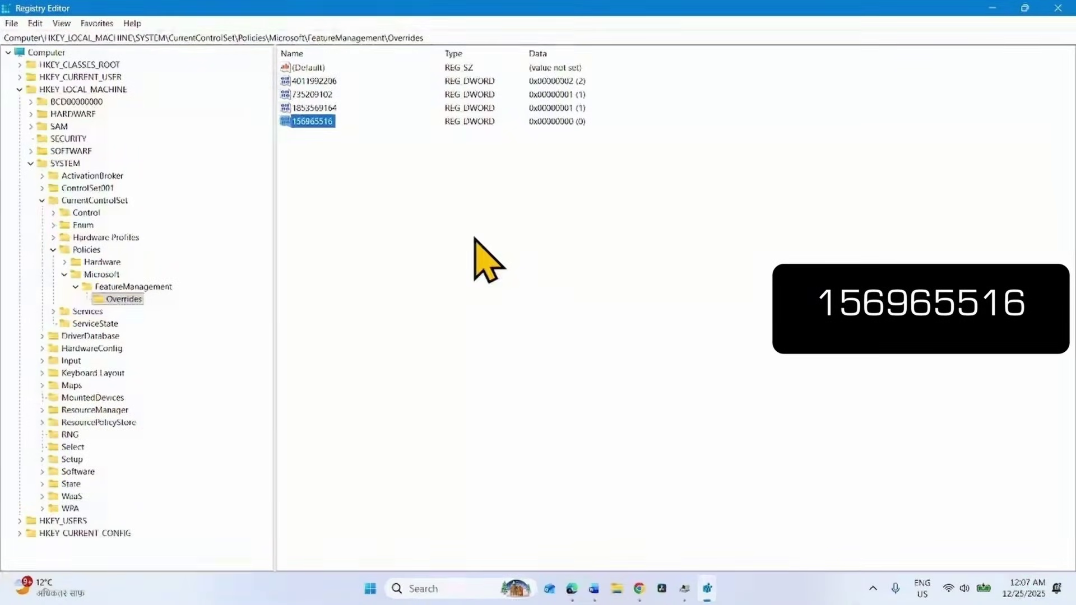
# - Set the data of 156965516 to 00000001
pyautogui.doubleClick(312, 121)
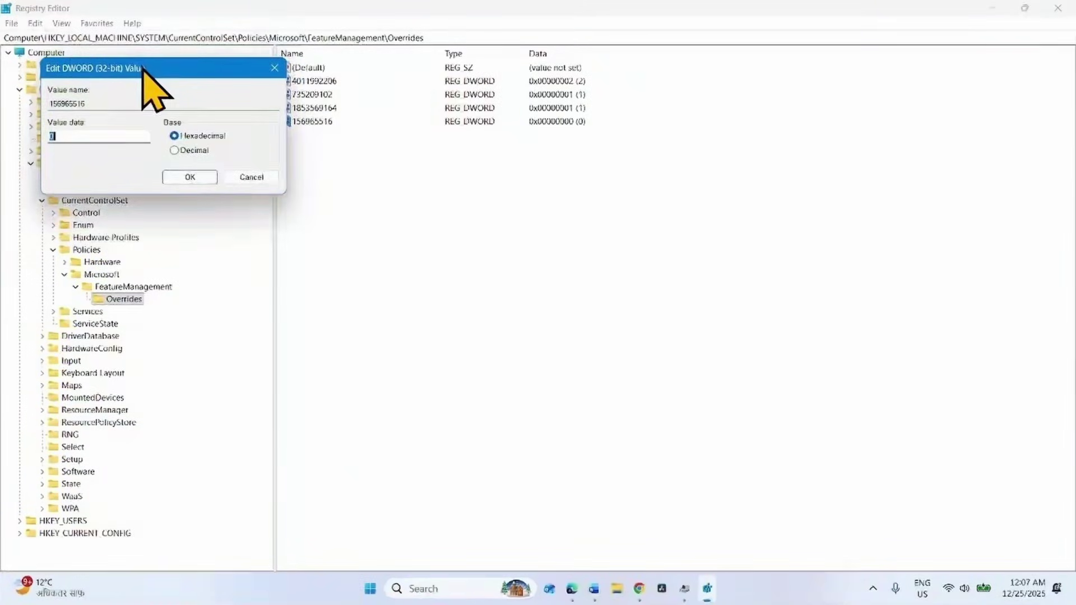
pyautogui.moveTo(144, 73); pyautogui.dragTo(518, 266)
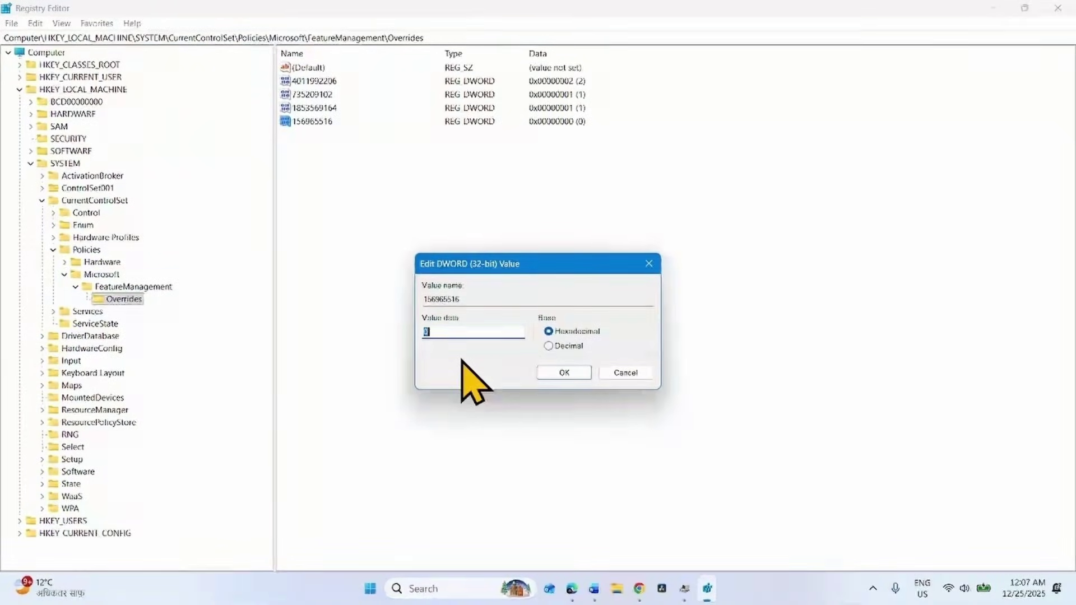
pyautogui.write('00')
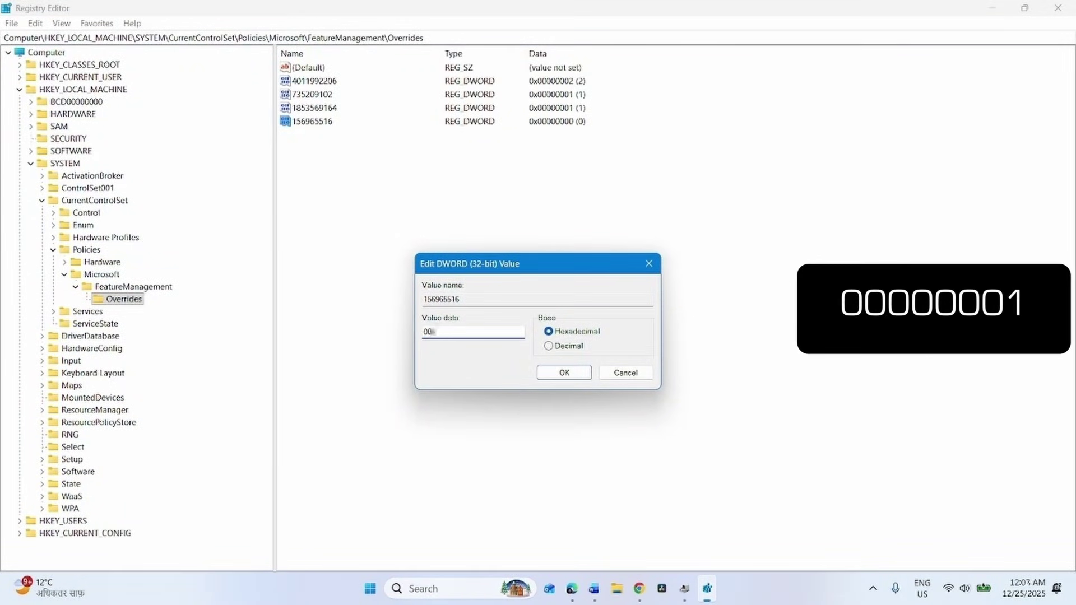
pyautogui.write('000001')
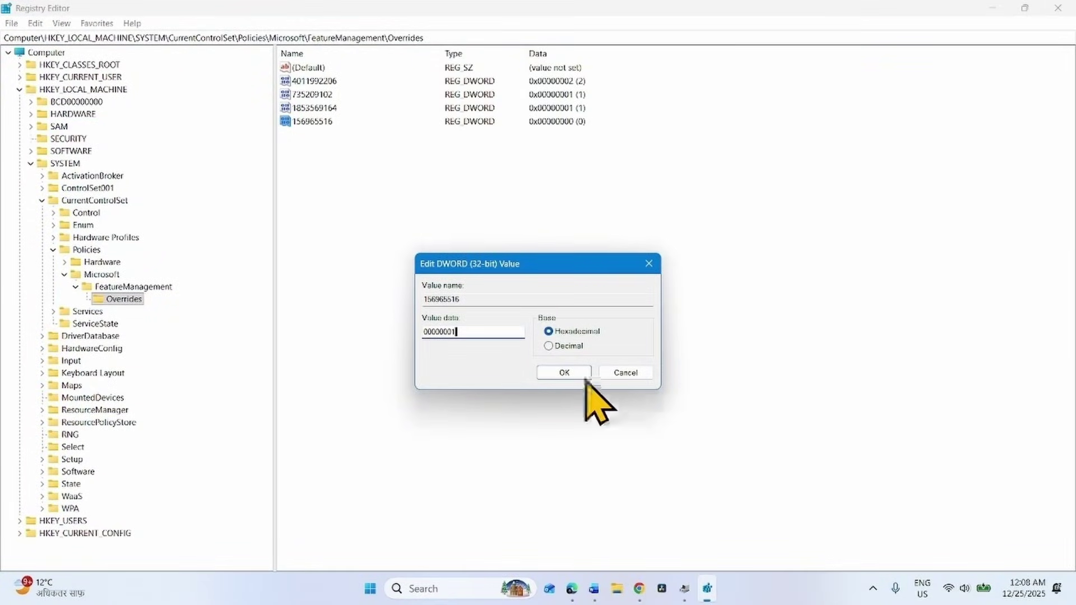
pyautogui.click(565, 371)
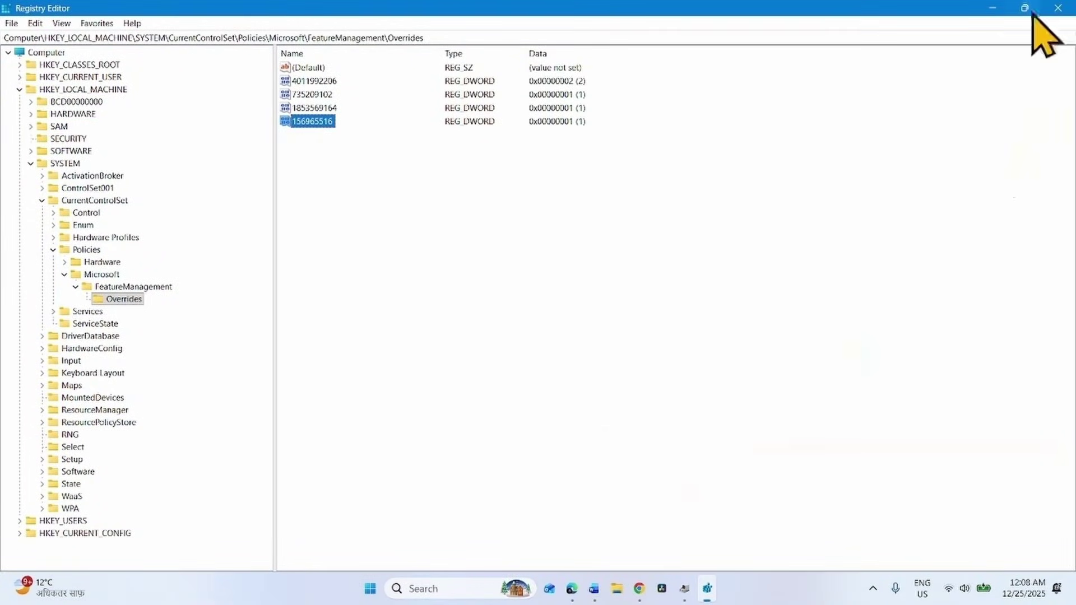
# - Close Registry Editor and restart the PC from the Start menu's power options
pyautogui.click(1062, 8)
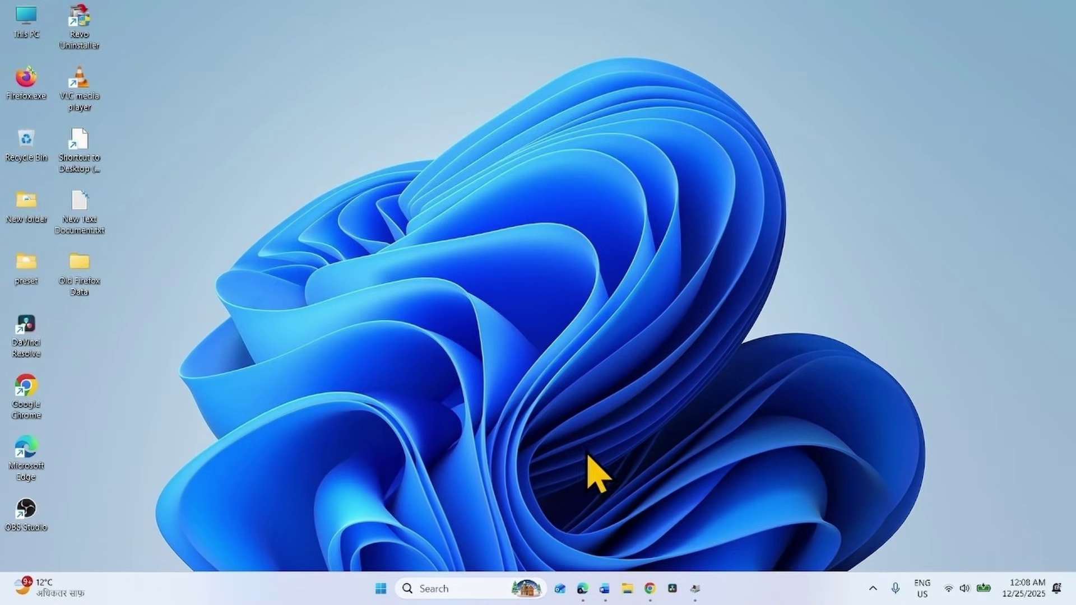
pyautogui.click(383, 592)
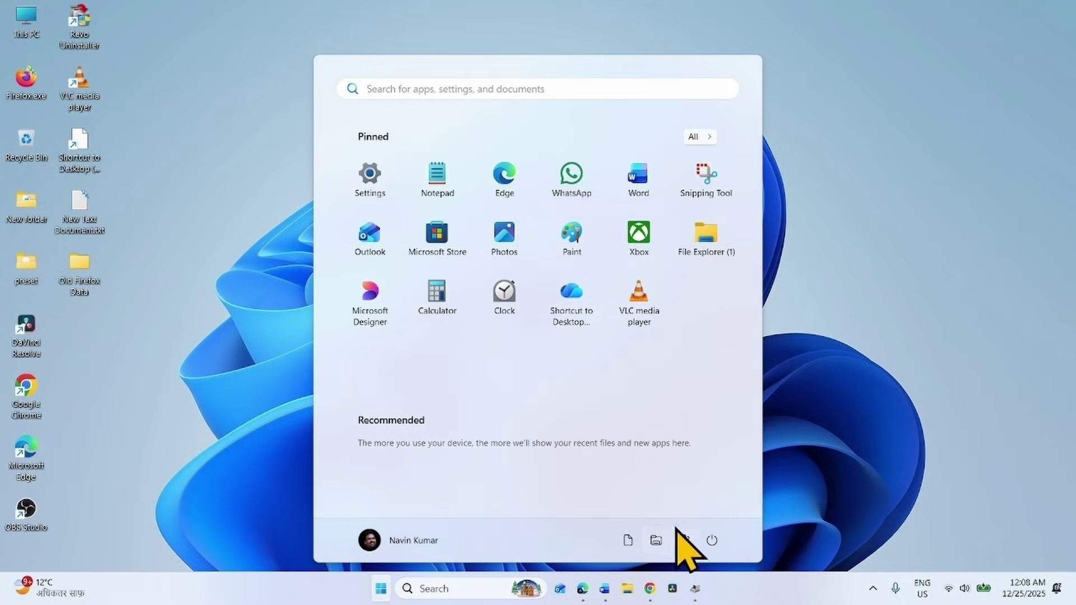
pyautogui.click(711, 540)
pyautogui.click(713, 511)
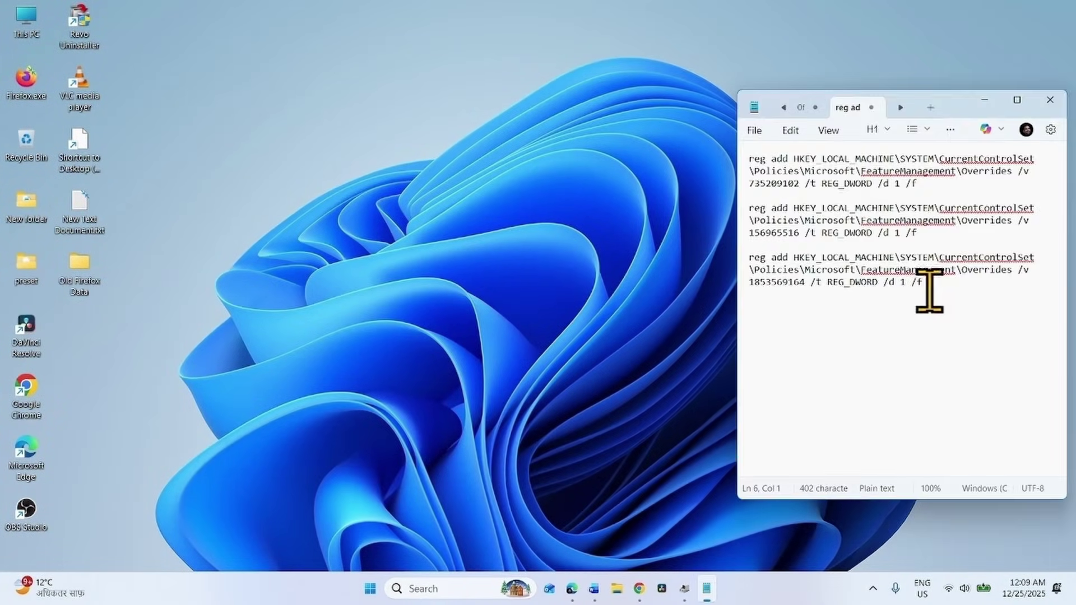
# - Bring up the Notepad reg add commands and launch cmd as administrator
pyautogui.press('BackSpace')
pyautogui.moveTo(940, 284); pyautogui.dragTo(756, 151)
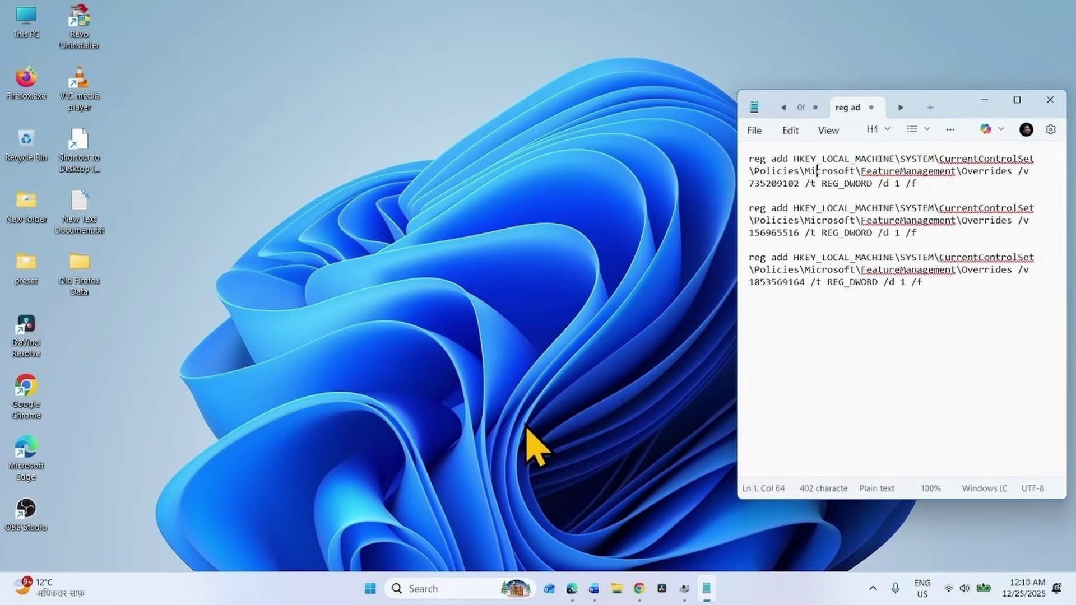
pyautogui.click(423, 588)
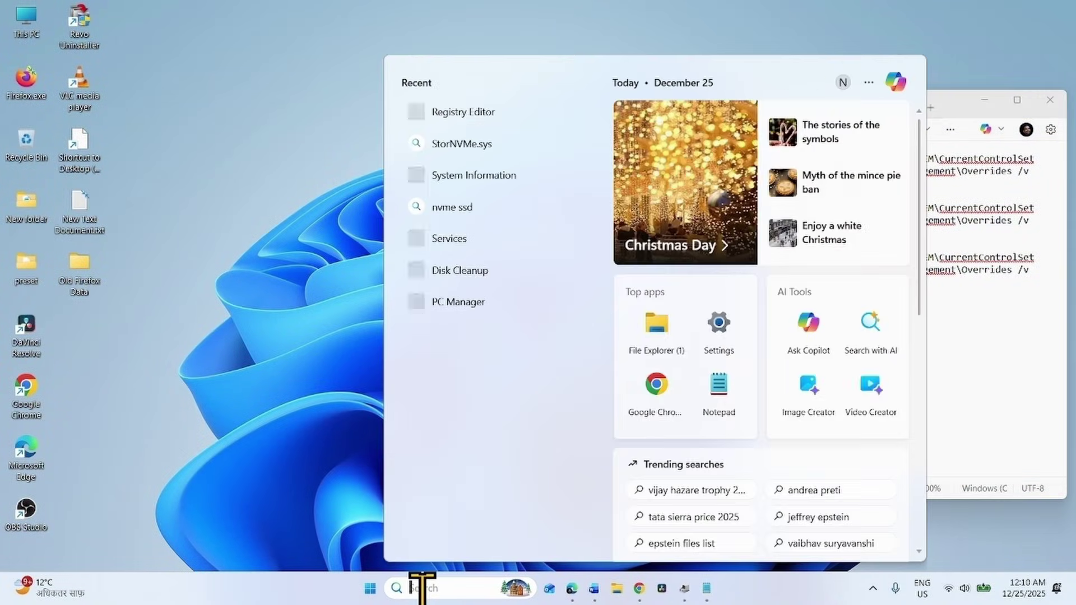
pyautogui.write('cmd')
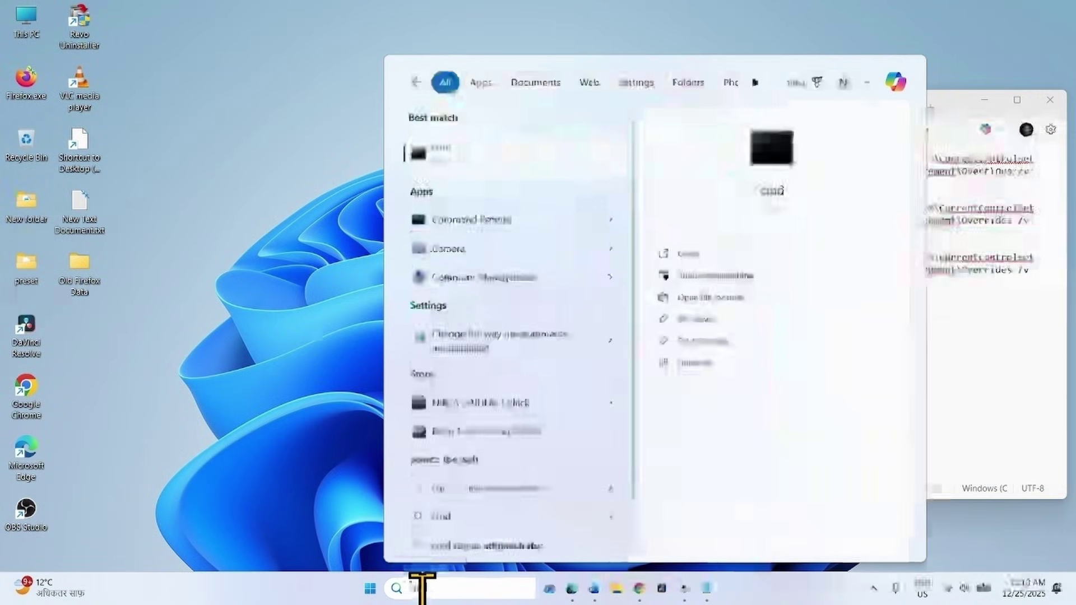
pyautogui.rightClick(432, 160)
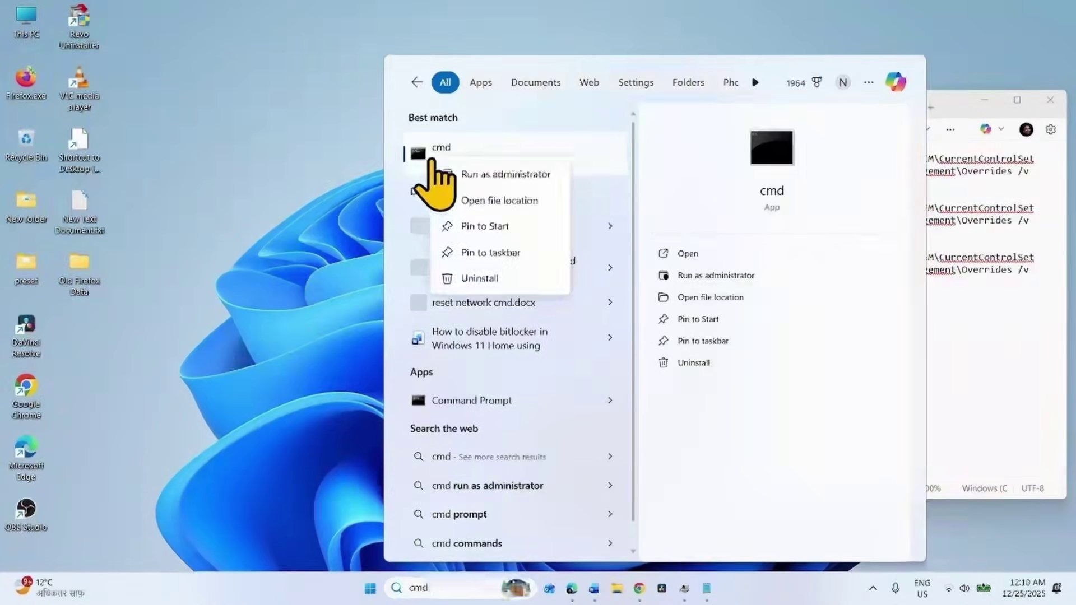
pyautogui.click(470, 178)
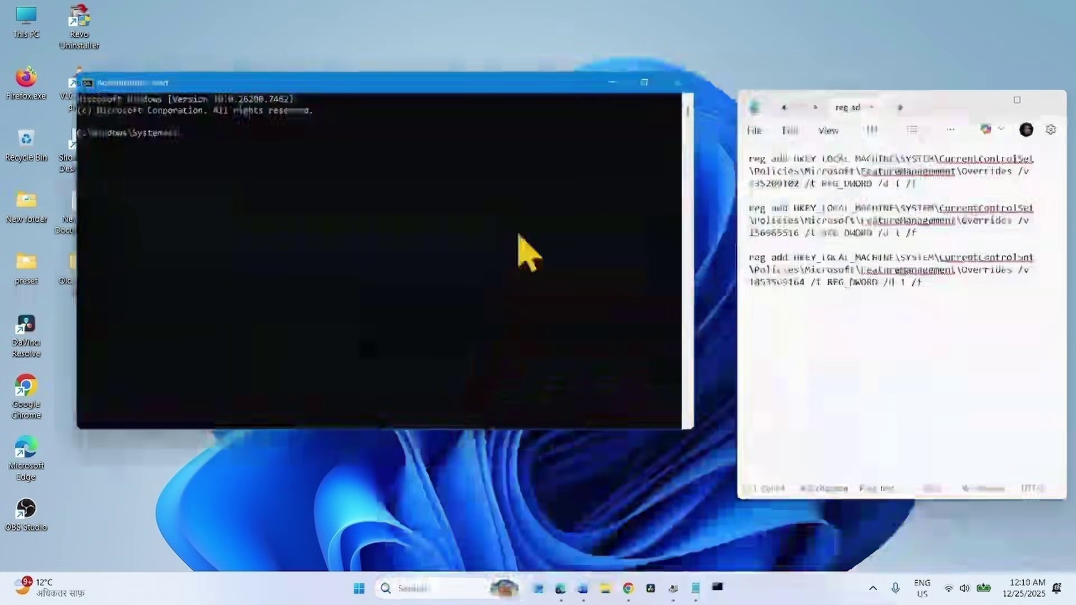
# - Copy the first reg add command from Notepad and run it in the admin Command Prompt
pyautogui.click(996, 159)
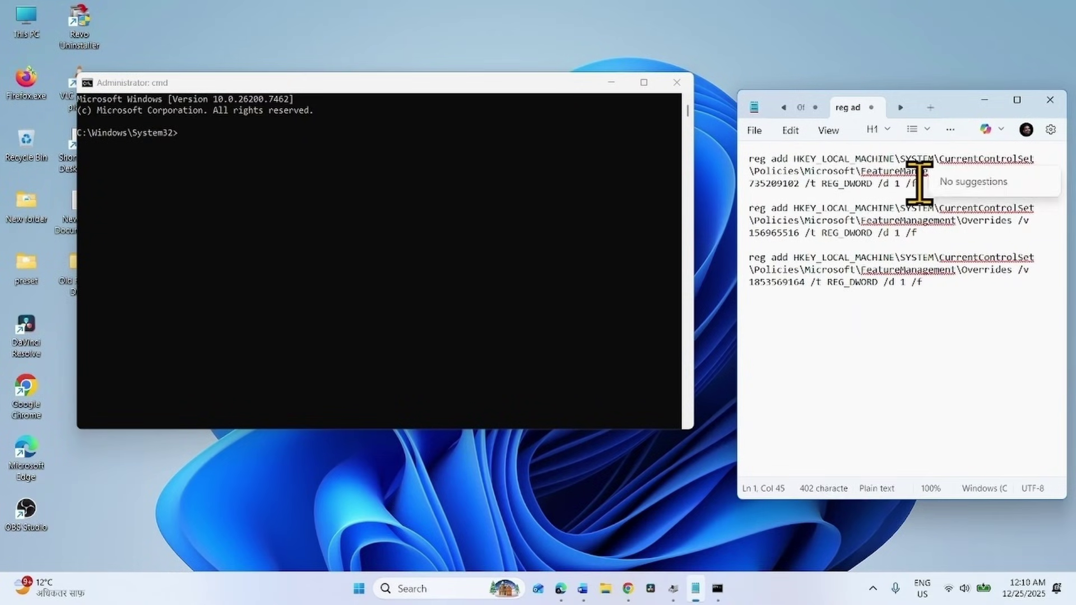
pyautogui.moveTo(917, 183); pyautogui.dragTo(718, 140)
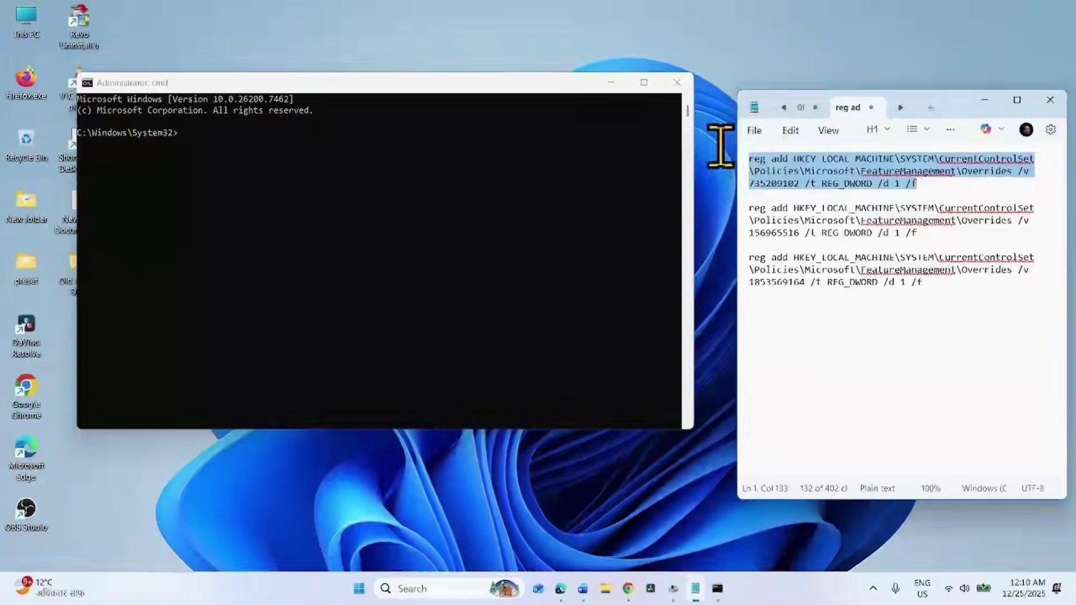
pyautogui.rightClick(792, 166)
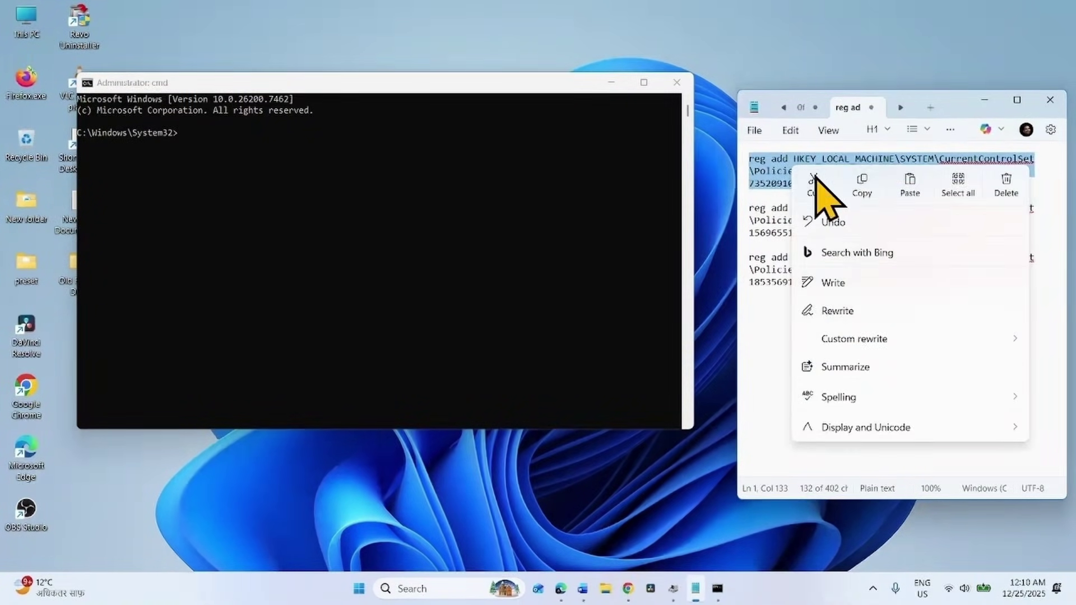
pyautogui.click(860, 181)
pyautogui.click(226, 168)
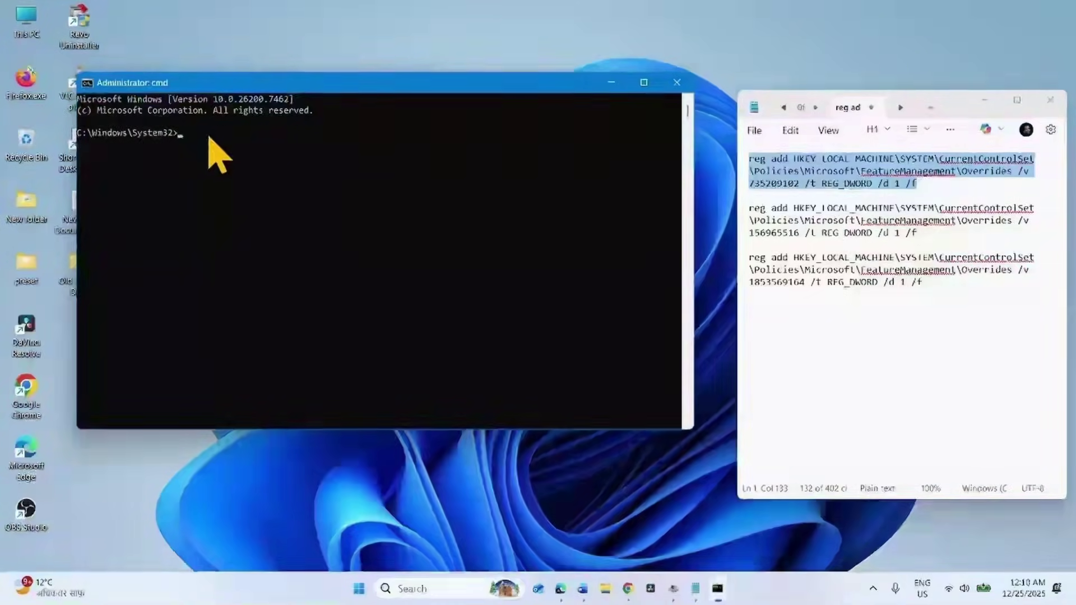
pyautogui.rightClick(209, 150)
pyautogui.press('Return')
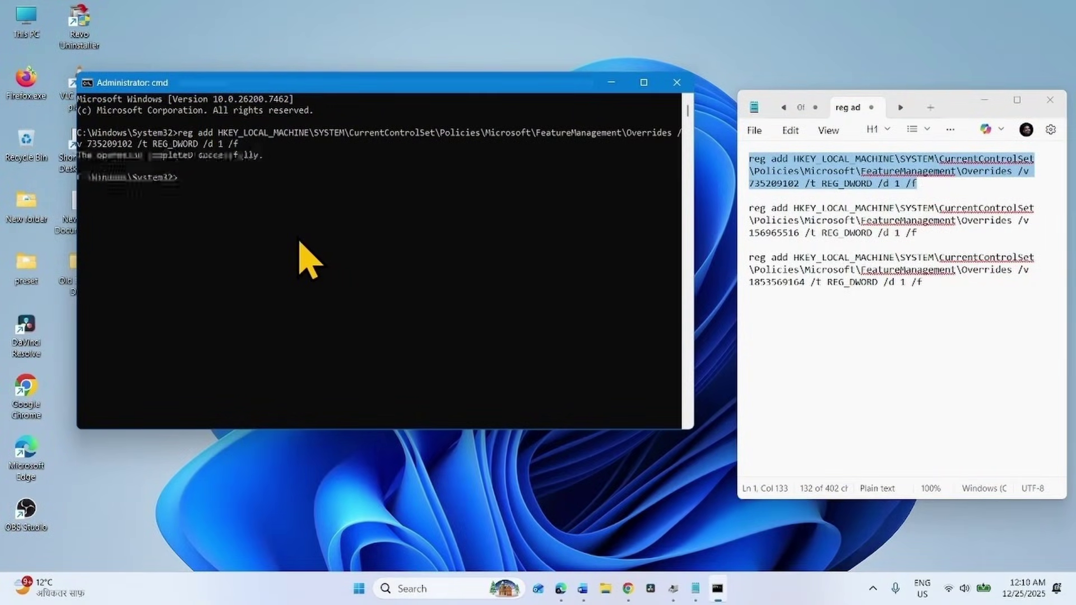
# - Copy the second reg add command from Notepad and run it in Command Prompt
pyautogui.click(930, 233)
pyautogui.moveTo(930, 233); pyautogui.dragTo(754, 208)
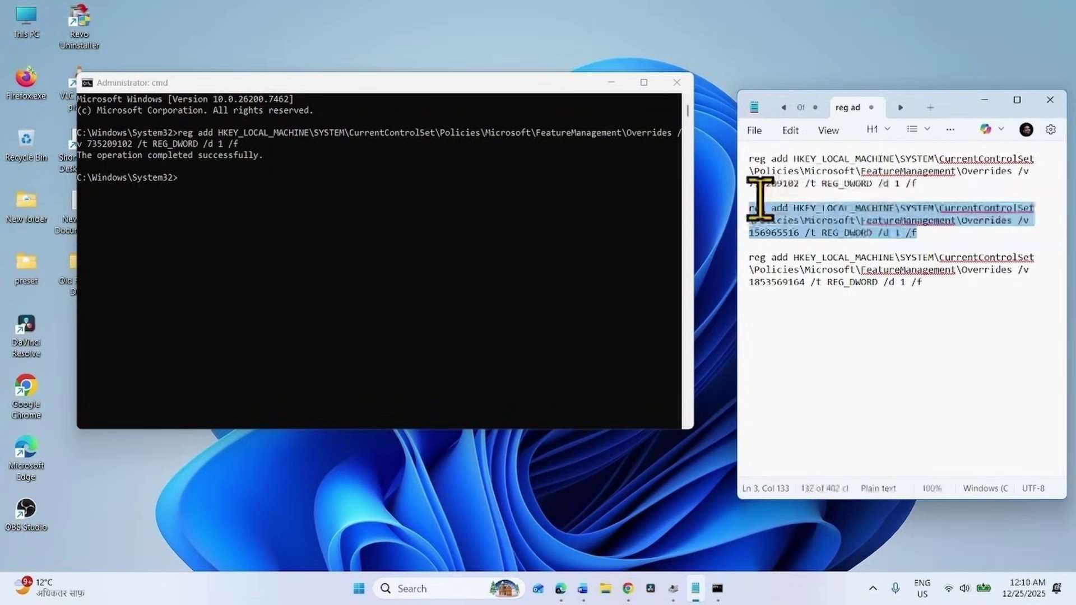
pyautogui.rightClick(758, 227)
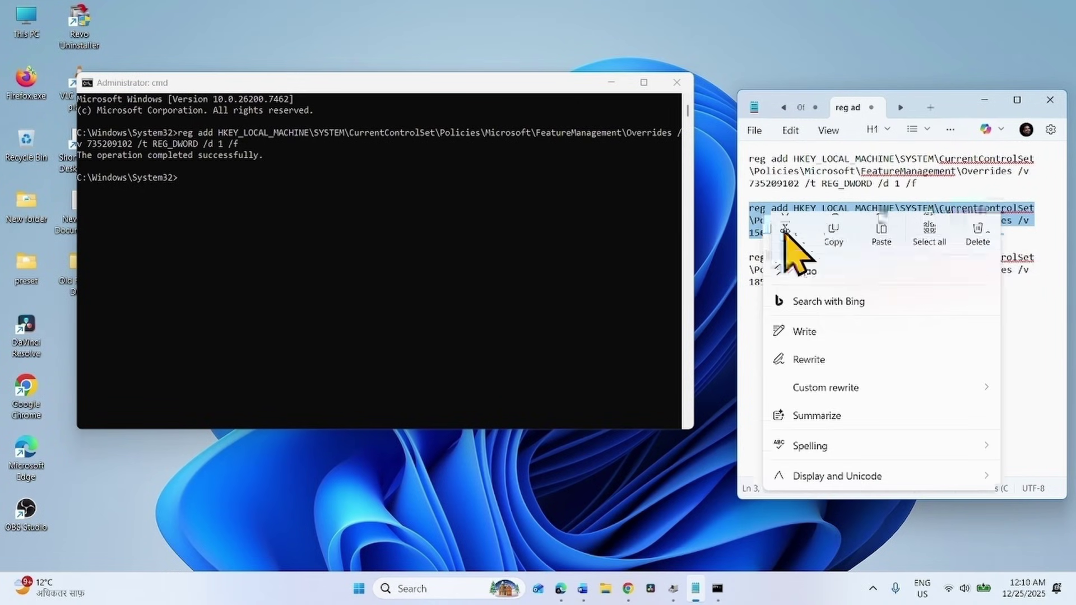
pyautogui.click(833, 233)
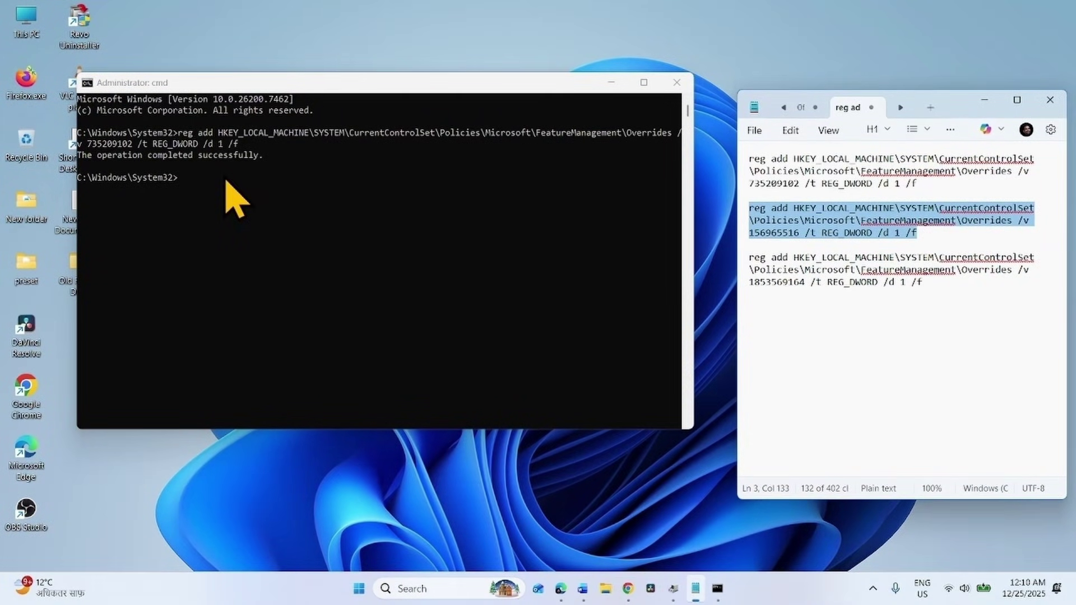
pyautogui.click(227, 182)
pyautogui.rightClick(230, 187)
pyautogui.press('Return')
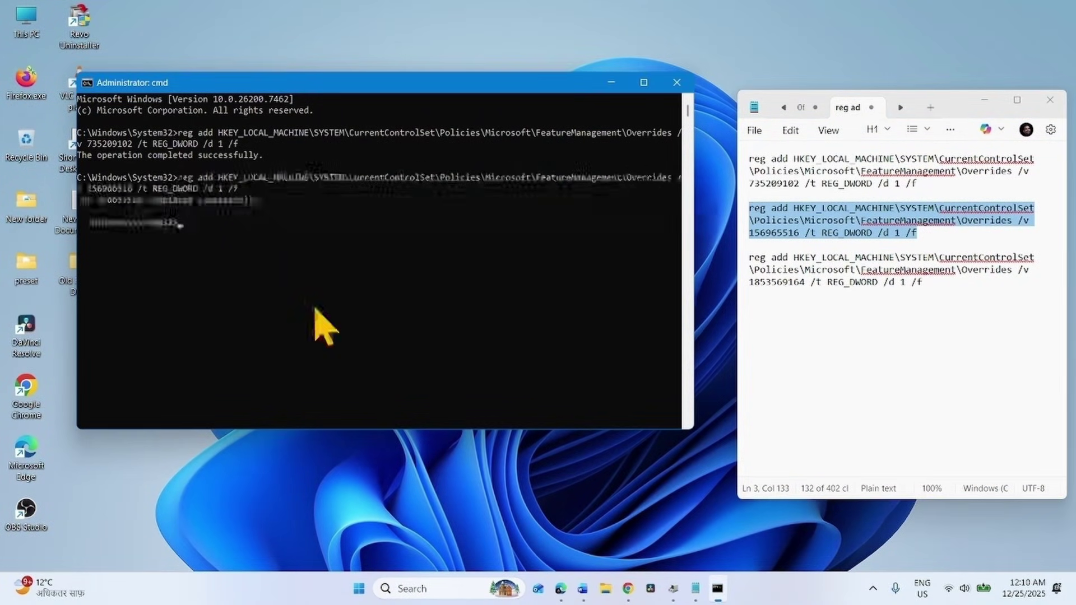
# - Run the third reg add command in Command Prompt, then close Command Prompt
pyautogui.moveTo(923, 282); pyautogui.dragTo(751, 253)
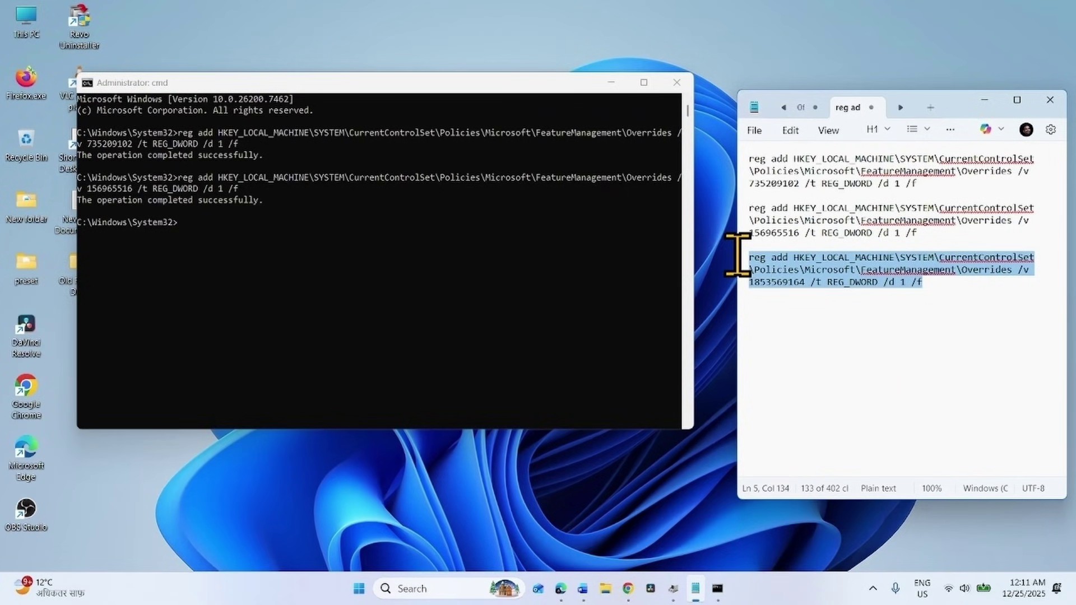
pyautogui.rightClick(783, 263)
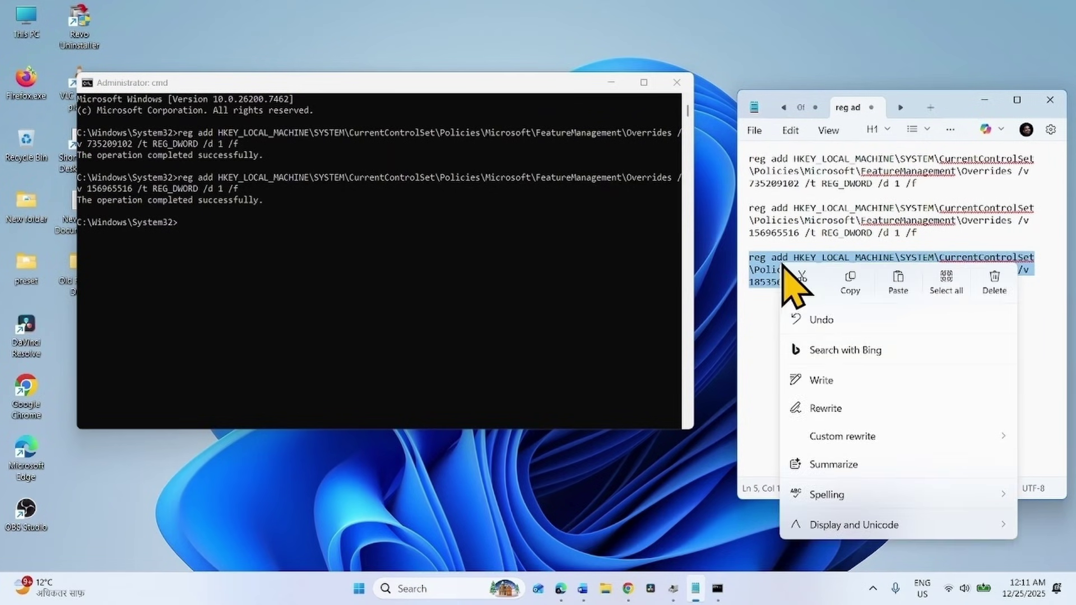
pyautogui.click(849, 286)
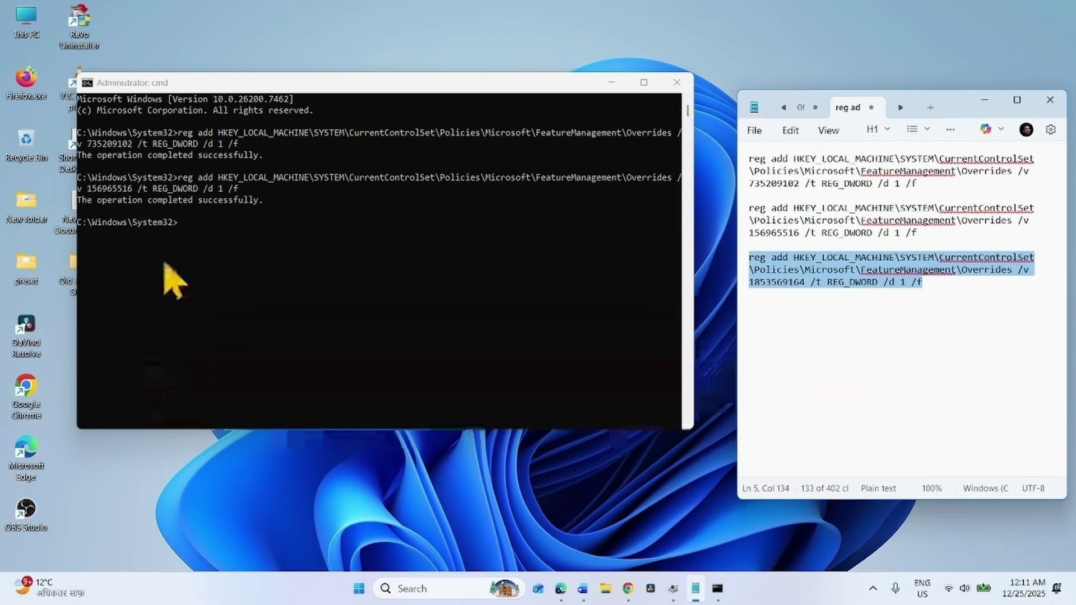
pyautogui.click(202, 229)
pyautogui.rightClick(203, 228)
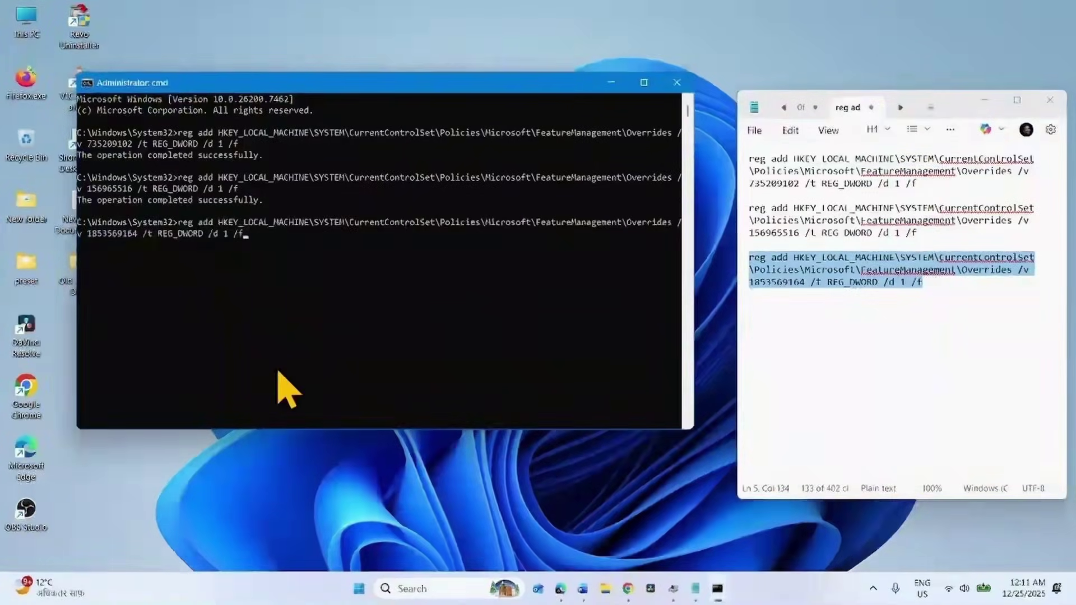
pyautogui.press('Return')
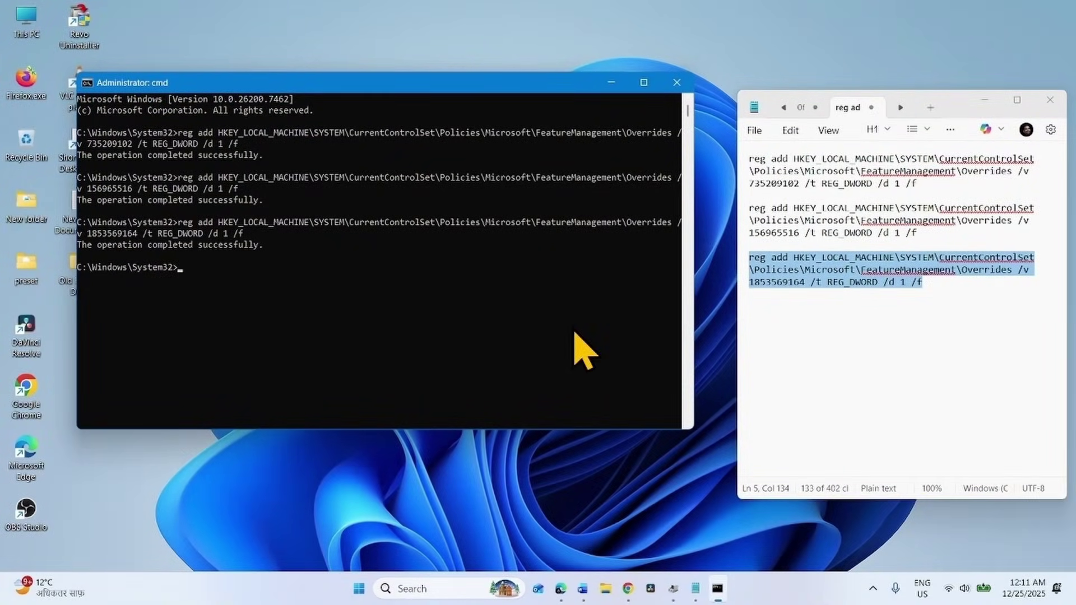
pyautogui.click(677, 82)
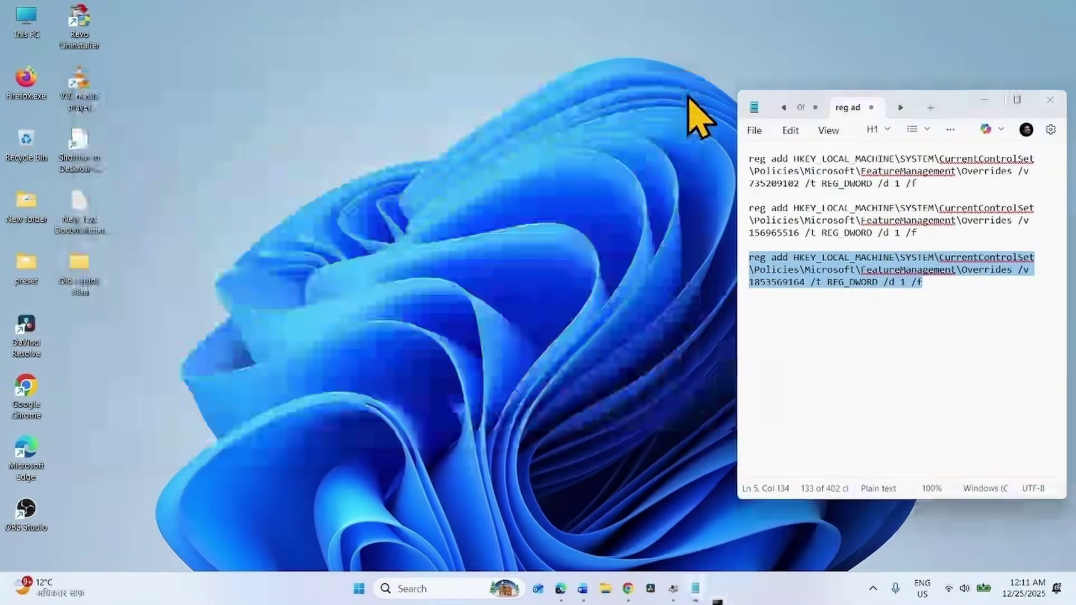
# - Close Notepad and launch Device Manager from the Start button's Win+X menu
pyautogui.click(1050, 101)
pyautogui.click(381, 588)
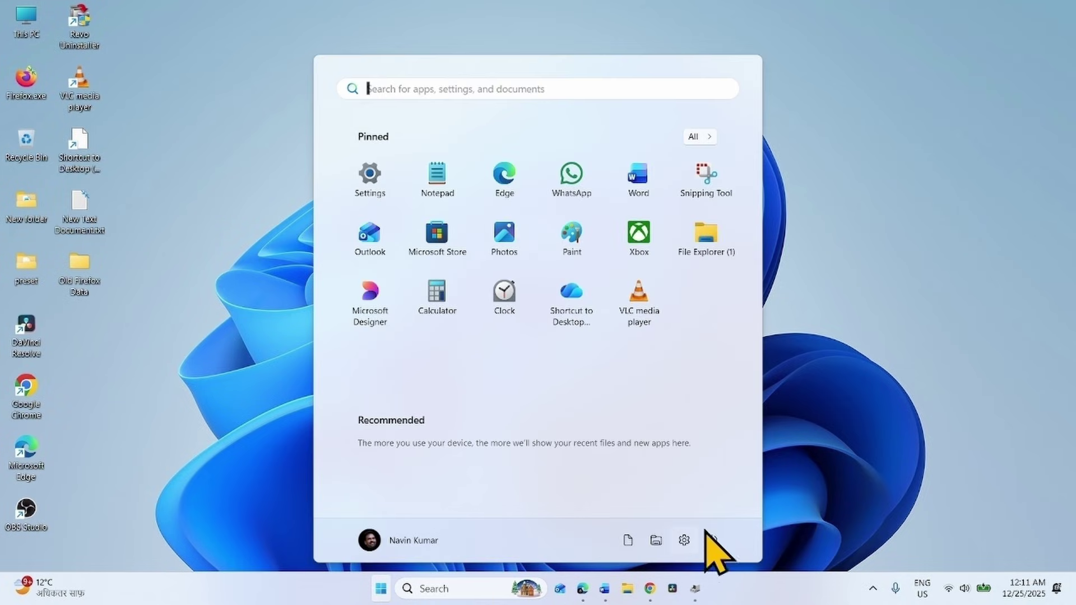
pyautogui.click(712, 541)
pyautogui.click(1033, 359)
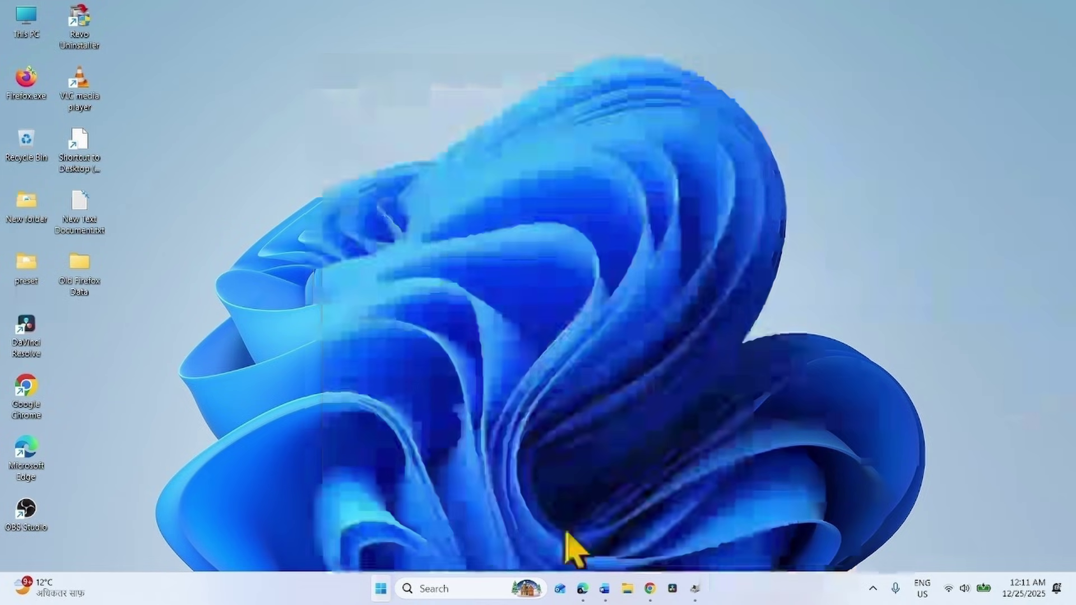
pyautogui.rightClick(381, 588)
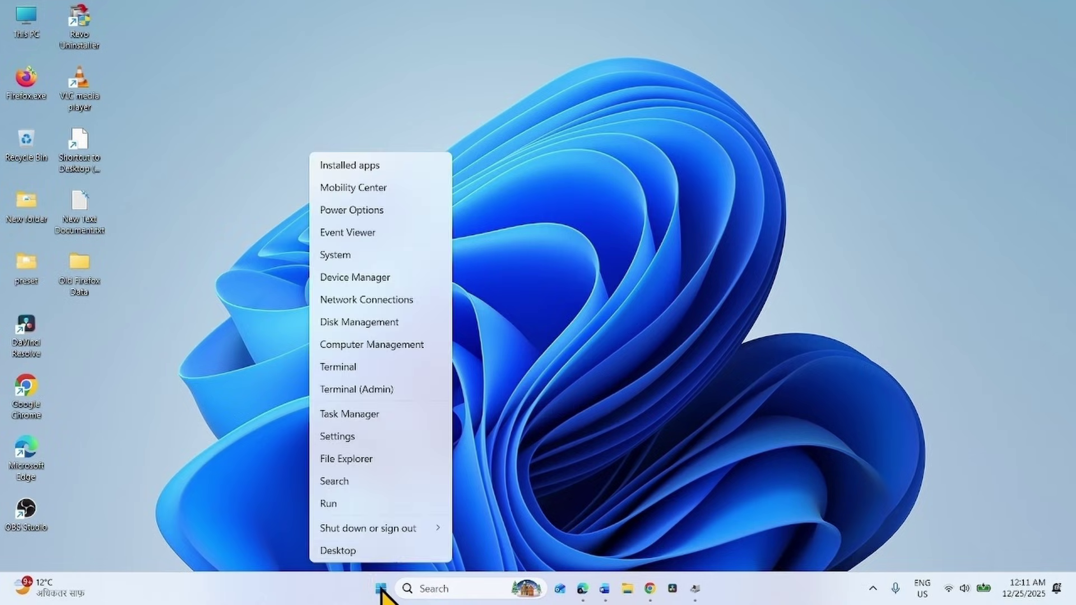
pyautogui.click(354, 277)
# - Maximise Device Manager and view the Standard NVM Express Controller's properties and event history
pyautogui.click(550, 44)
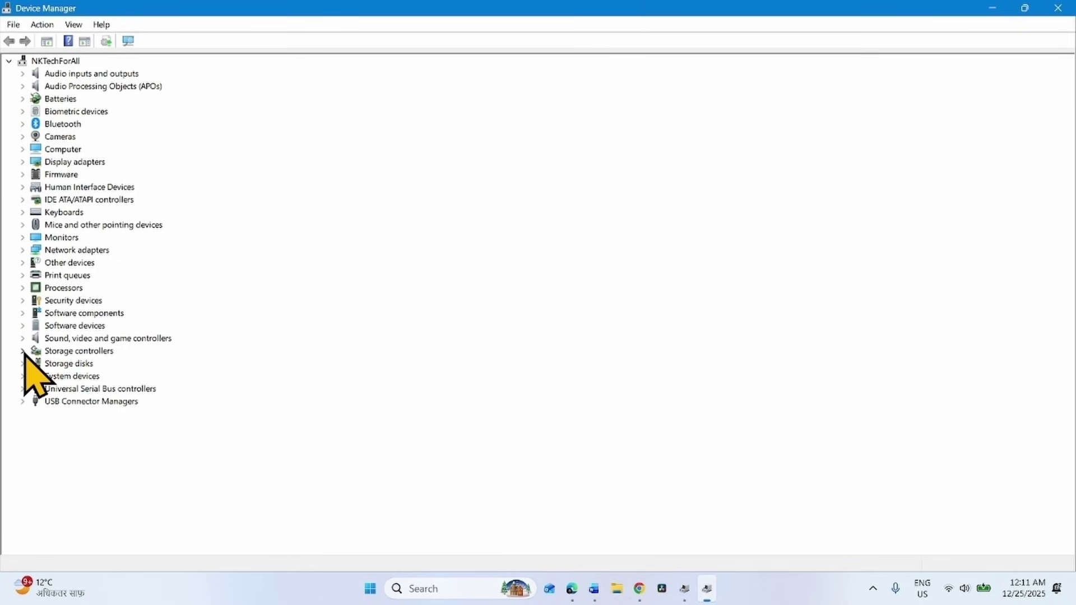
pyautogui.click(24, 351)
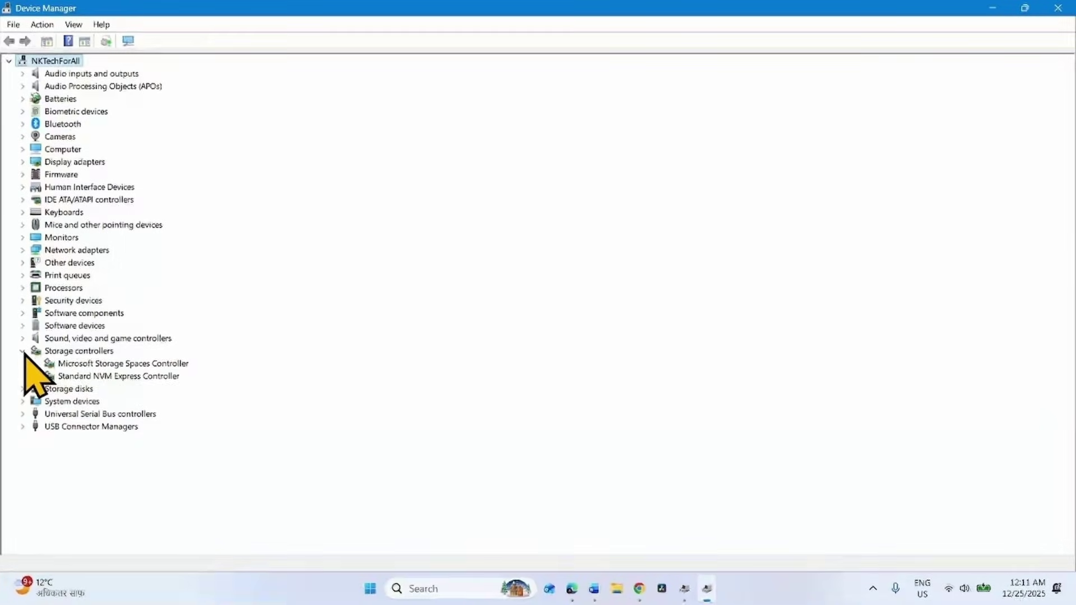
pyautogui.click(80, 378)
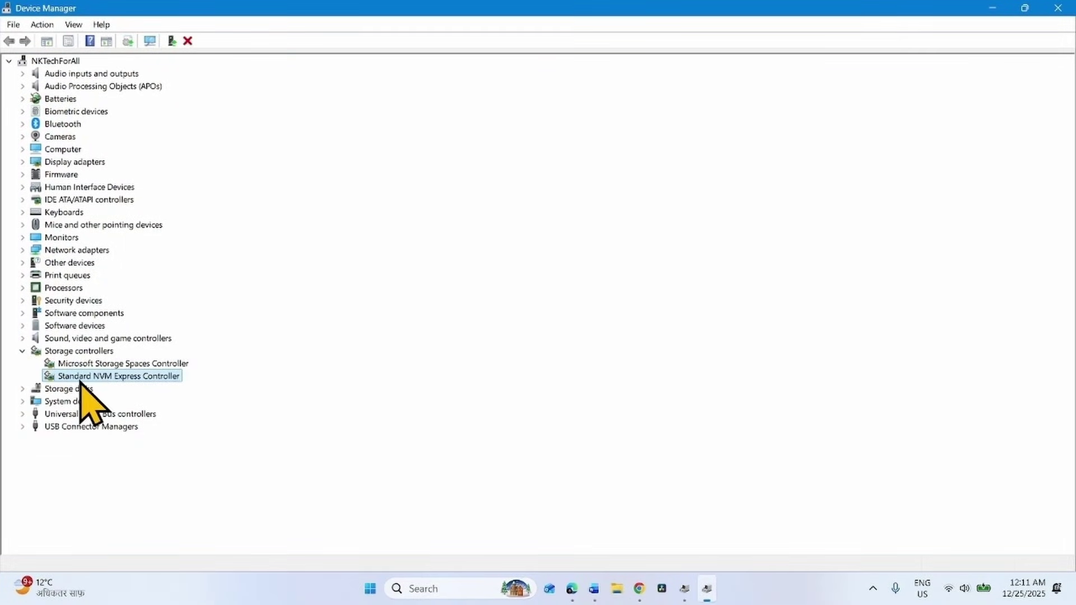
pyautogui.rightClick(152, 377)
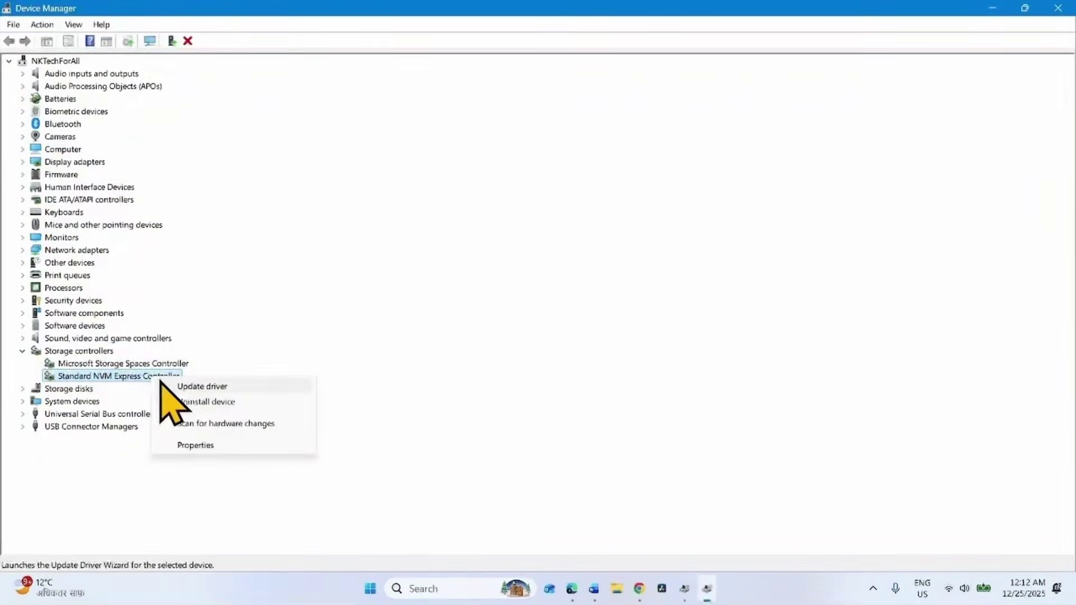
pyautogui.click(208, 445)
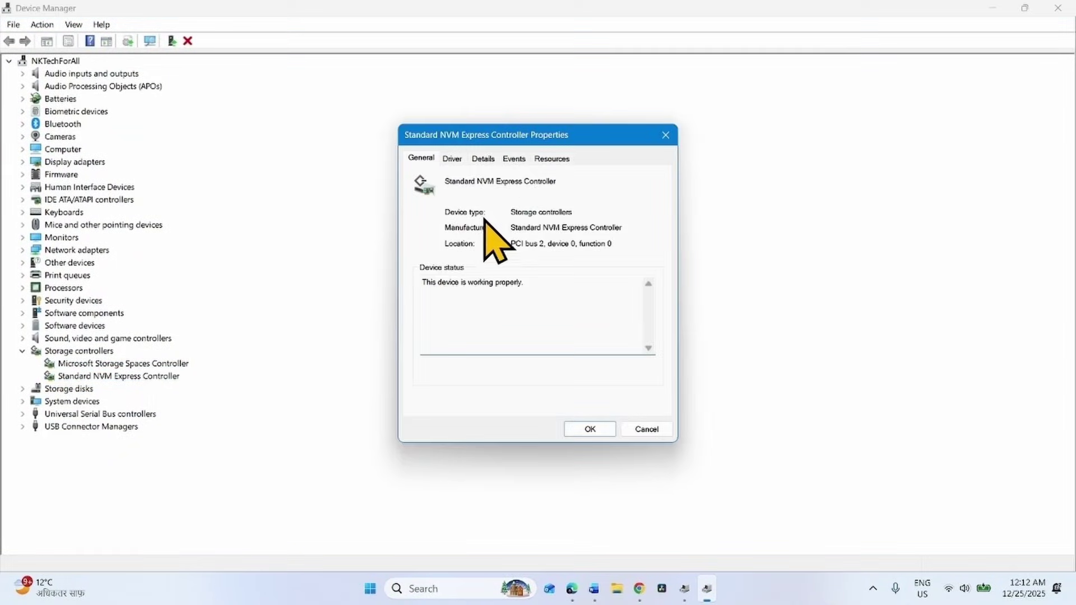
pyautogui.click(514, 160)
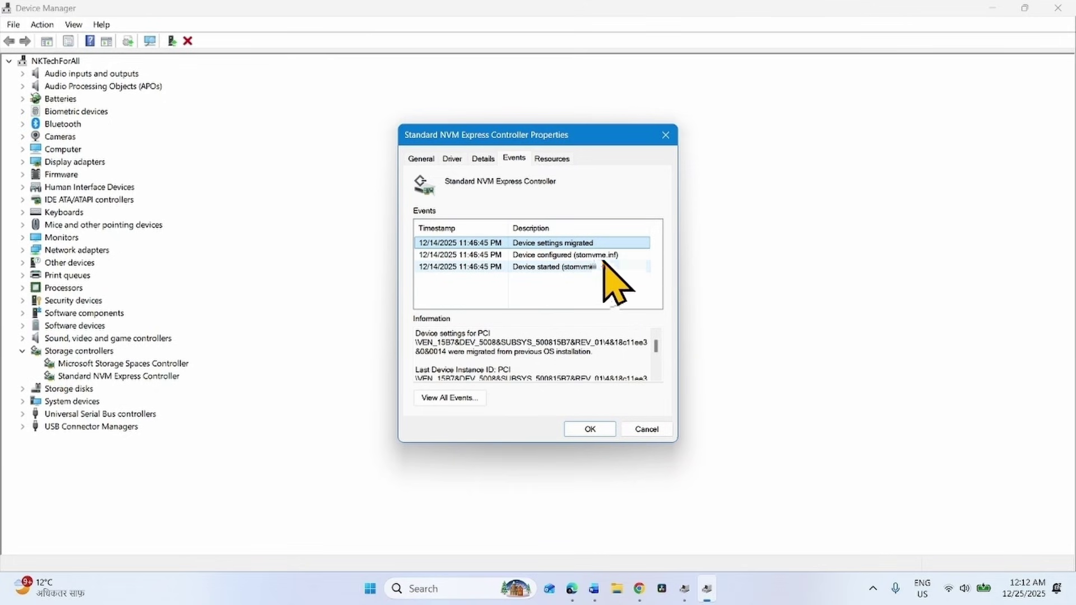